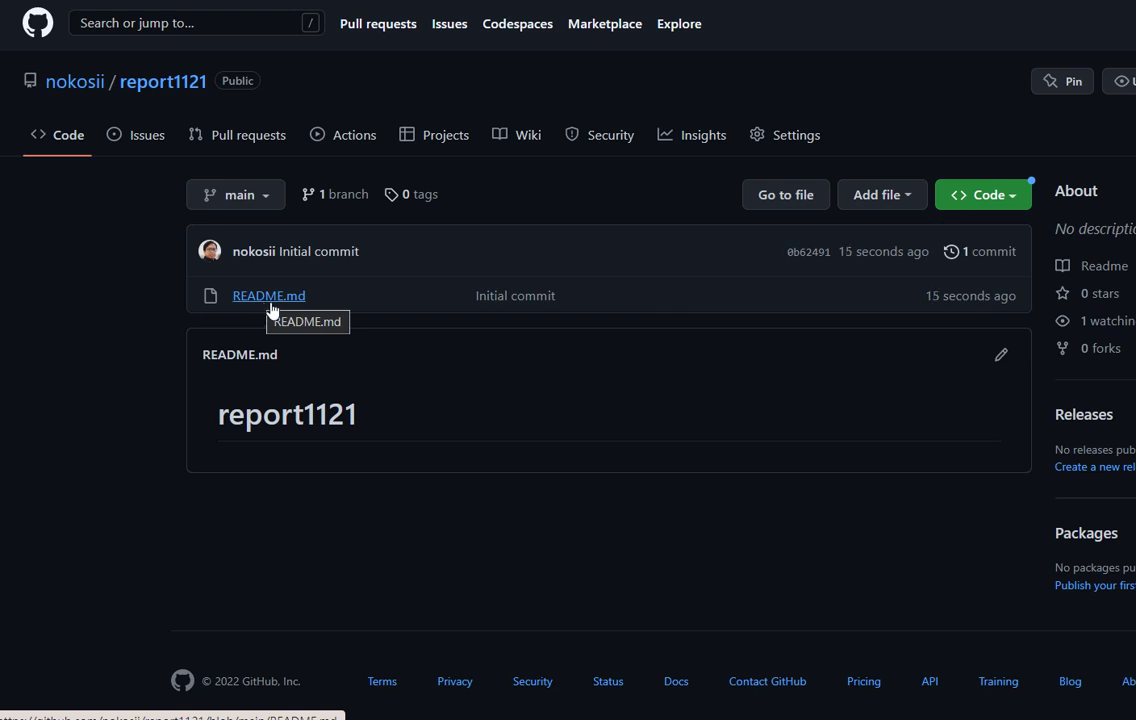
- Set the build and deployment source of the report1121 repository's GitHub Pages to GitHub Actions
left_click(801, 146)
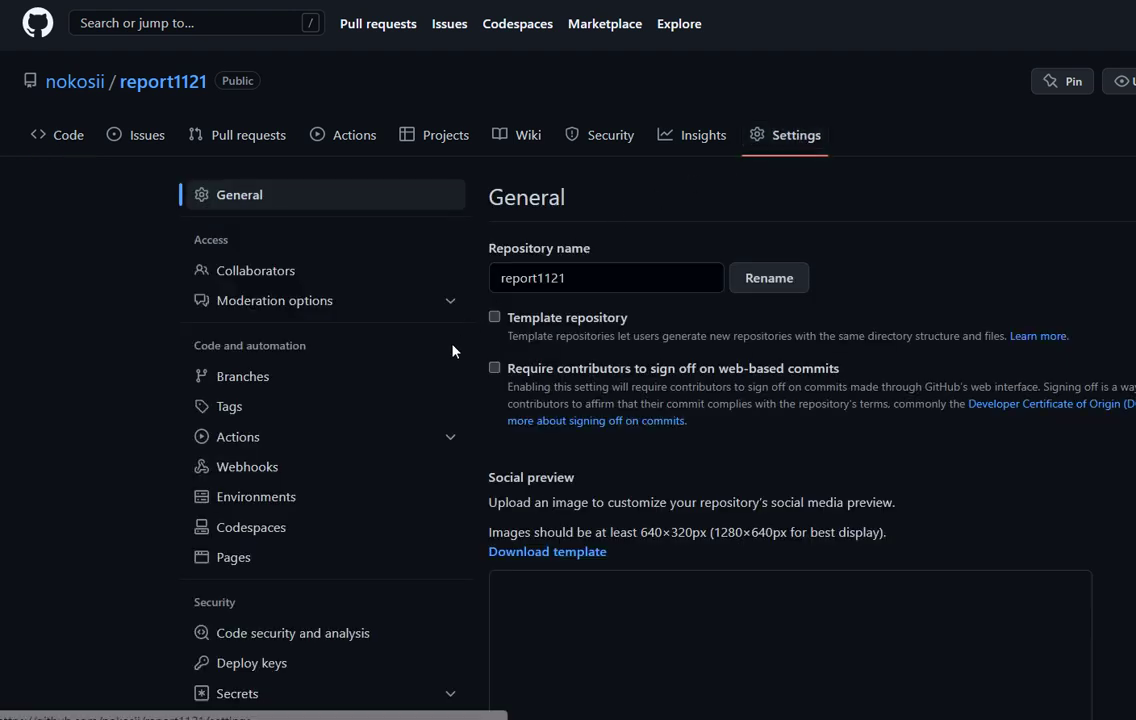
left_click(249, 560)
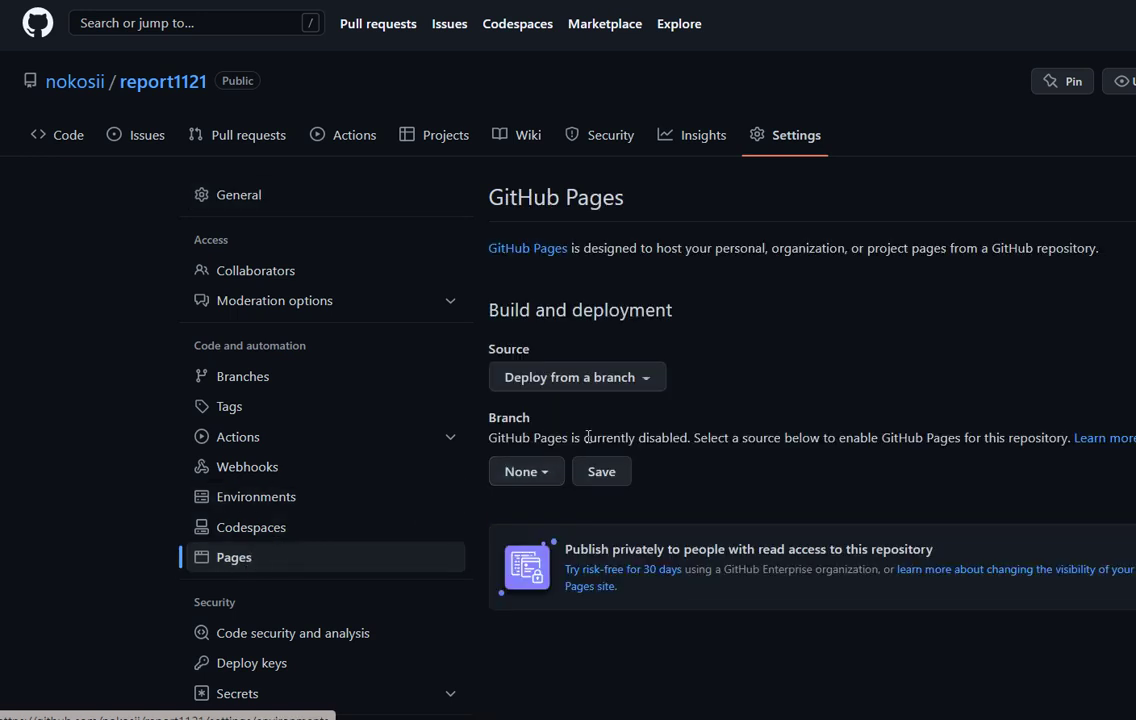
left_click(648, 378)
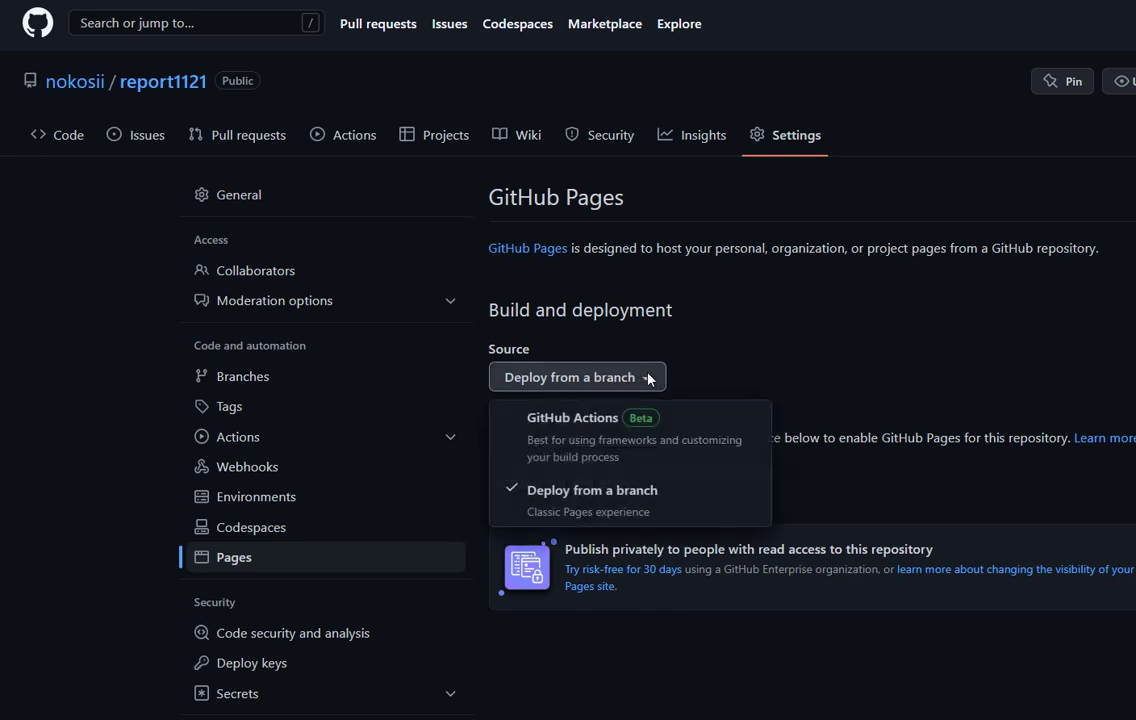
left_click(576, 436)
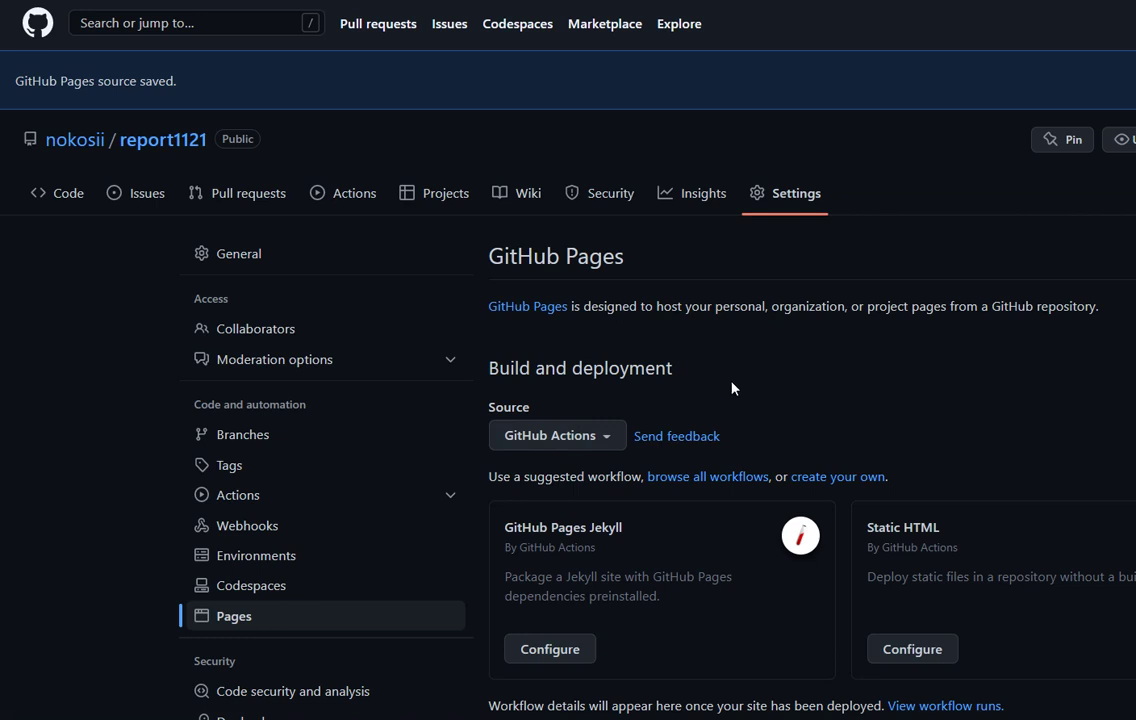
- Configure the suggested Static HTML workflow and commit static.yml directly to the main branch
scroll(731, 388, "down", 2)
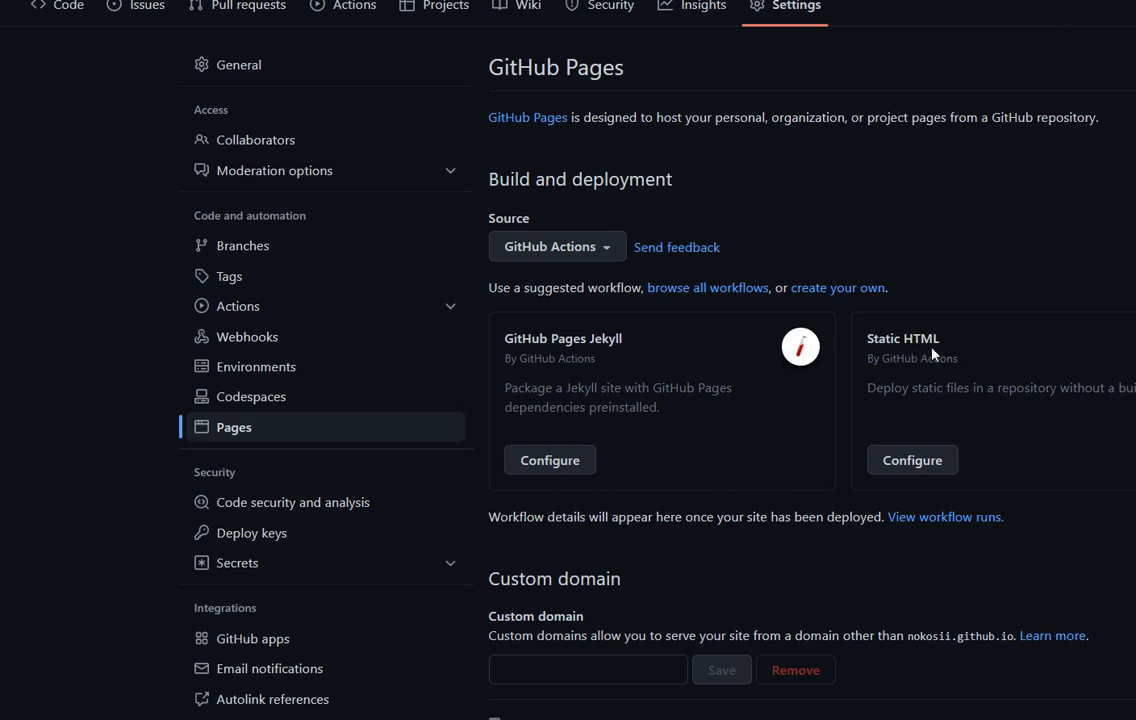
left_click(913, 461)
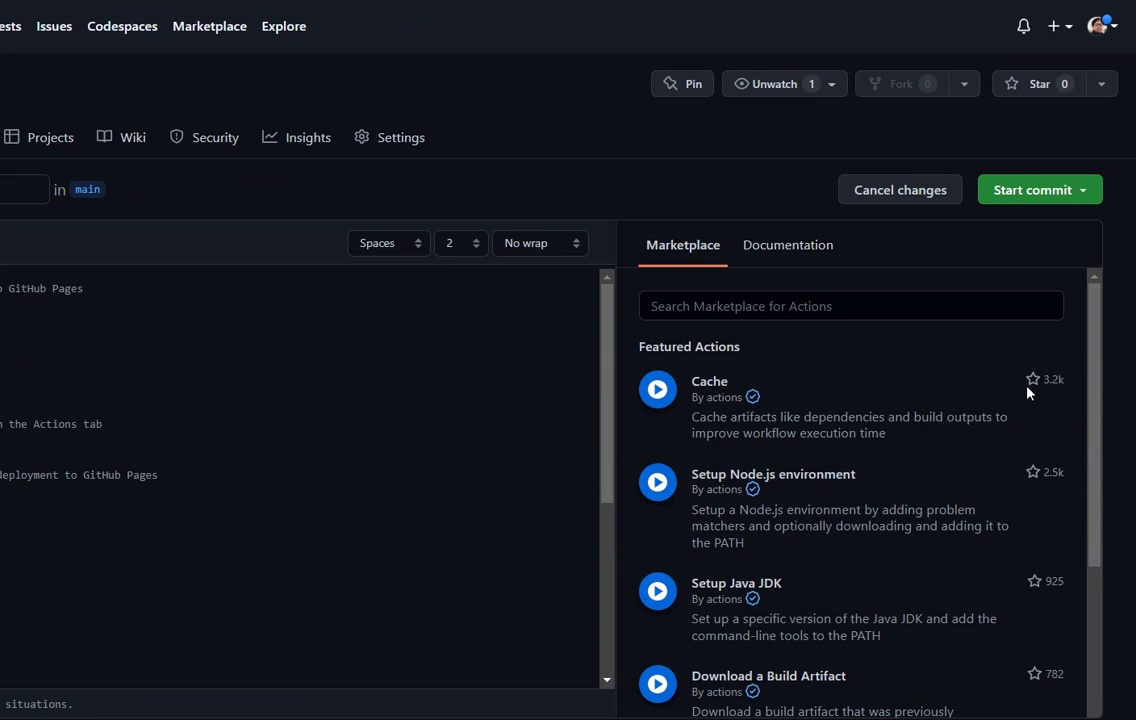
left_click(1028, 193)
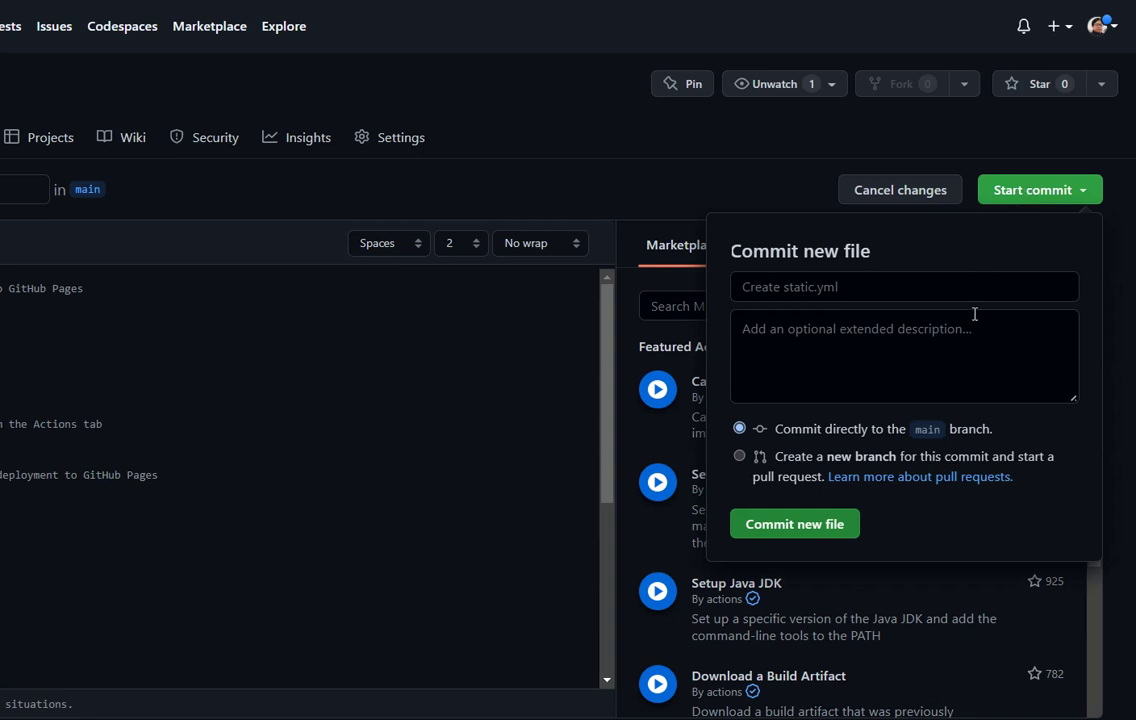
left_click(818, 527)
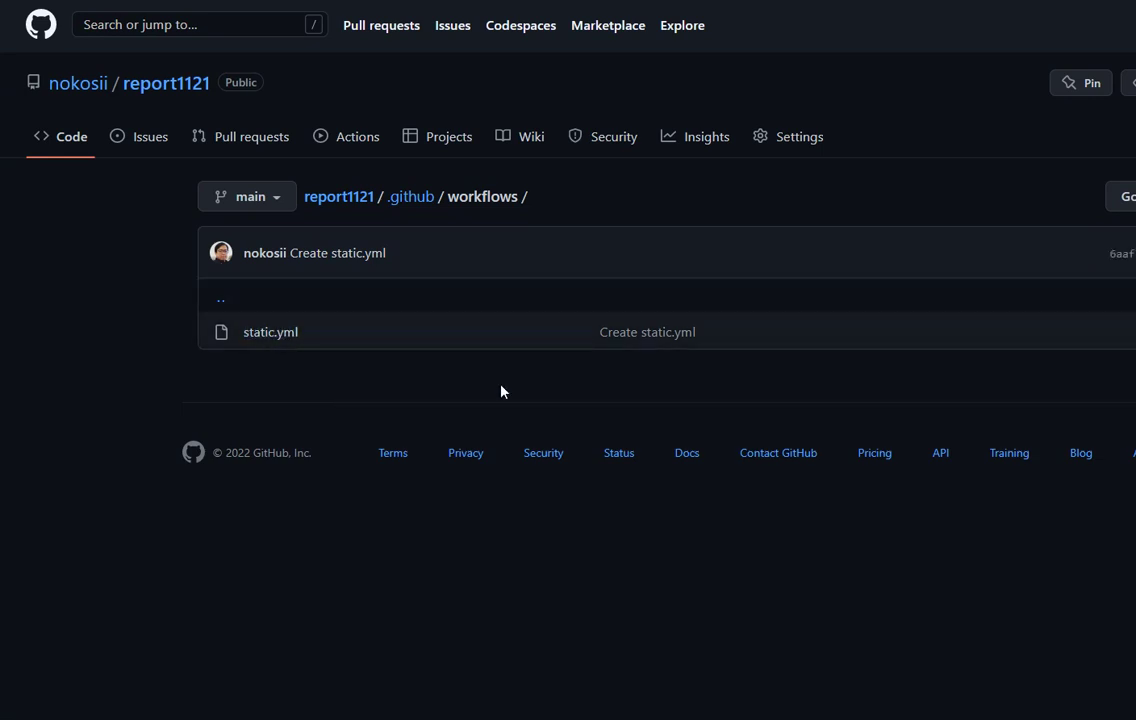
- Upload choose.html, index.html, providing.html and services.html from the local 1121 folder to the repository root and commit them to main
left_click(71, 147)
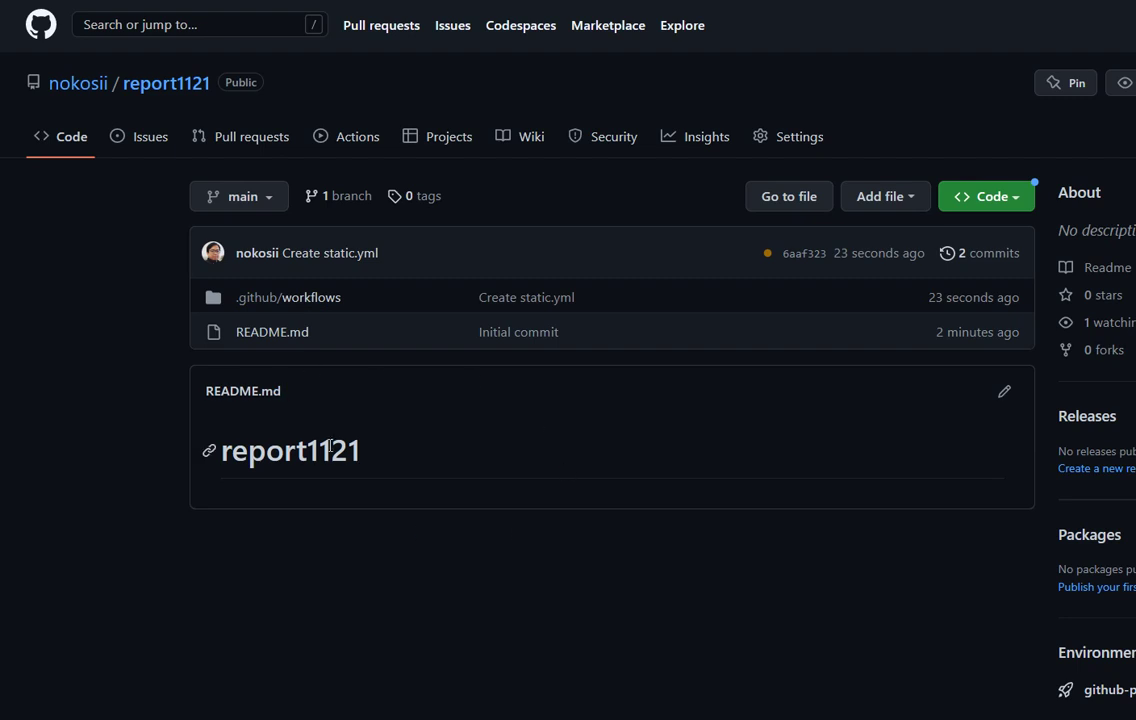
left_click(910, 201)
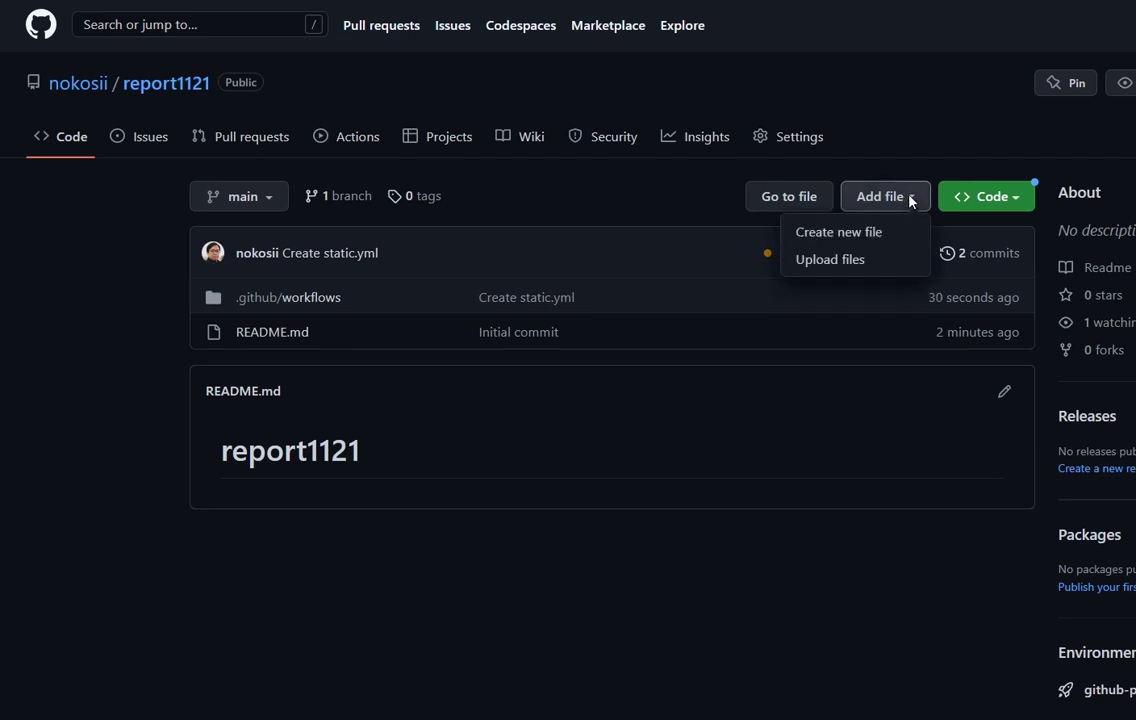
left_click(857, 262)
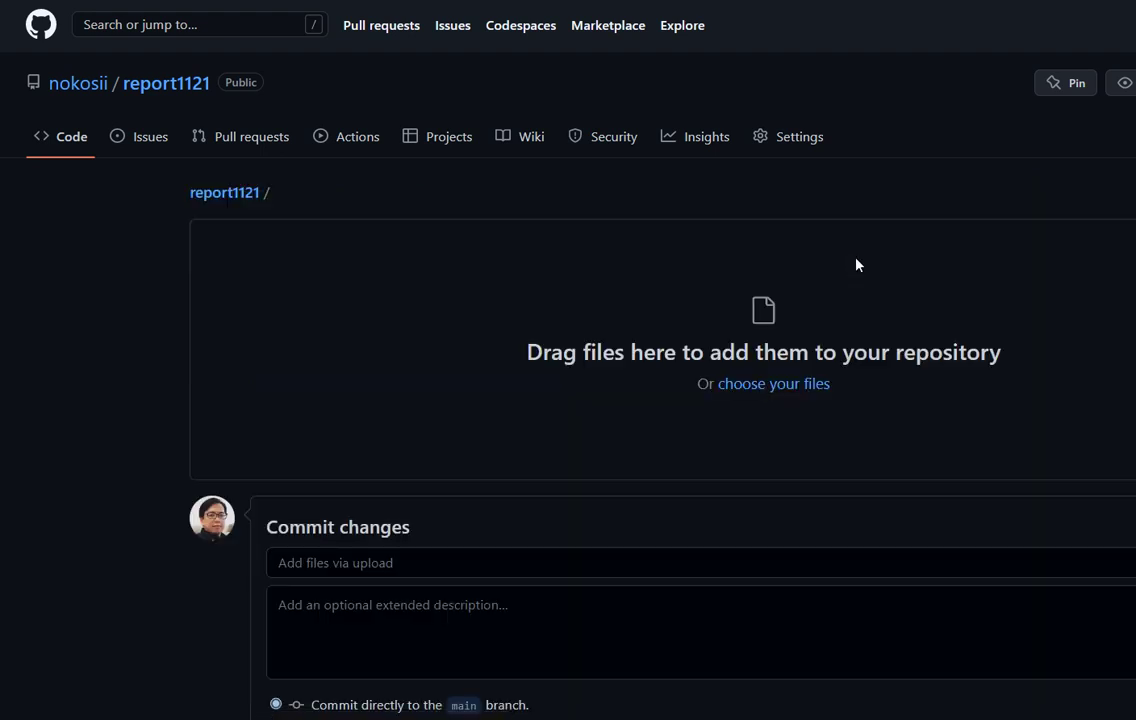
left_click(781, 384)
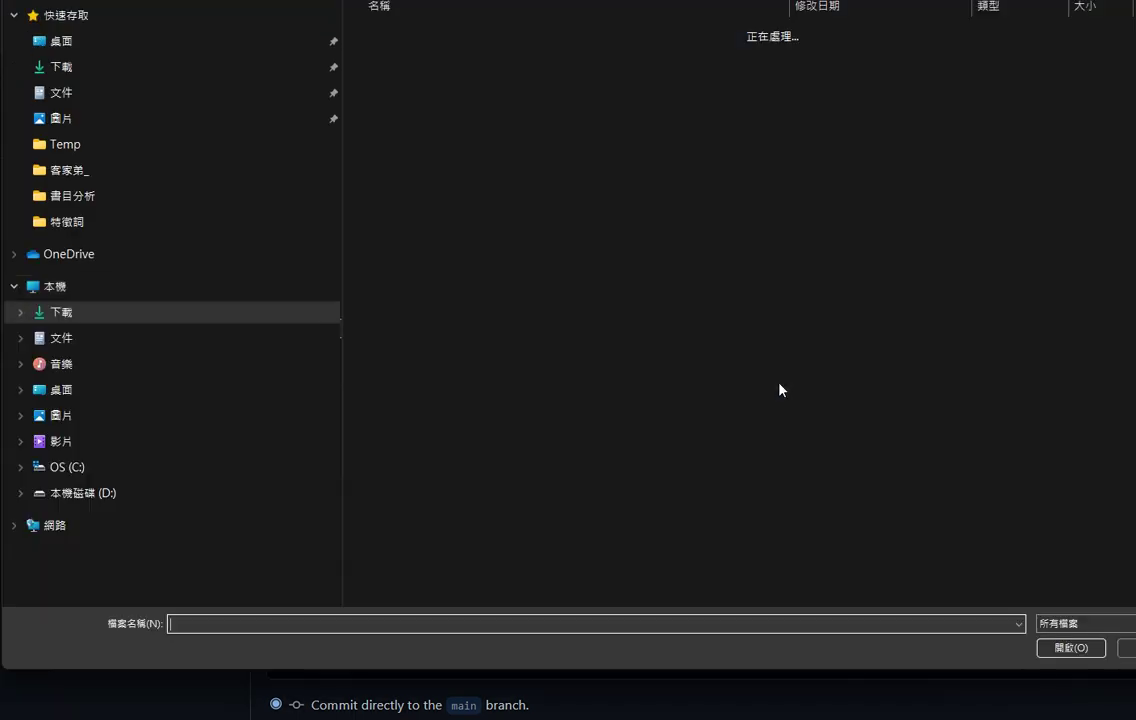
double_click(412, 87)
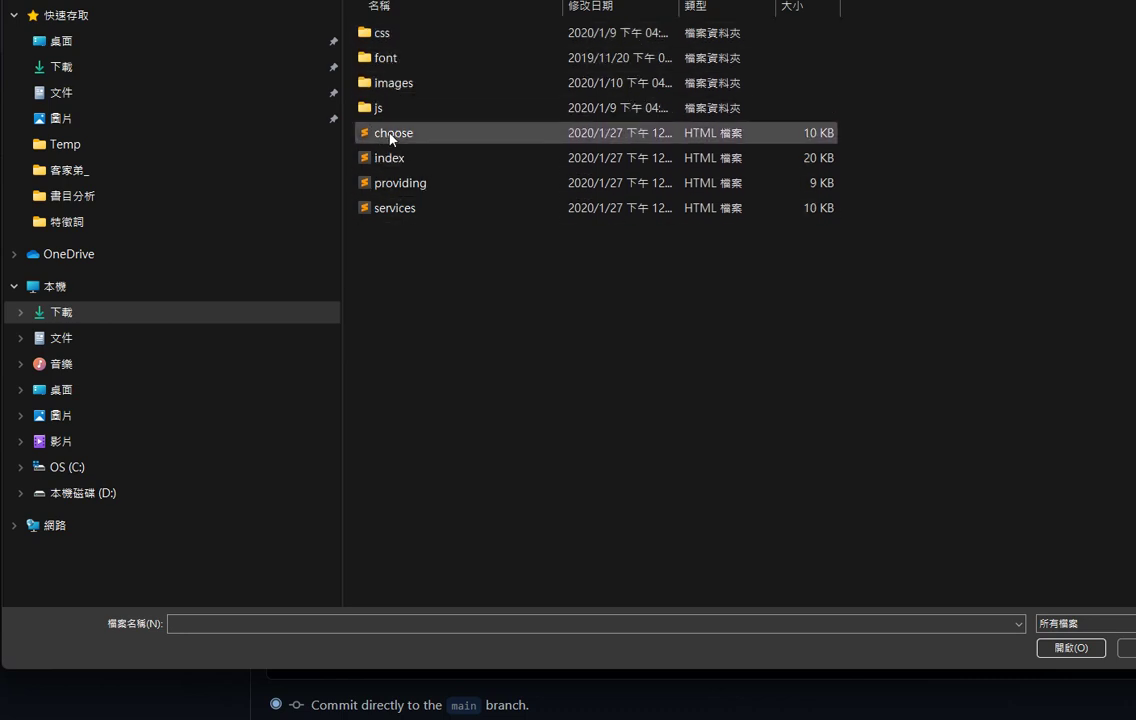
left_click_drag(440, 263, 390, 146)
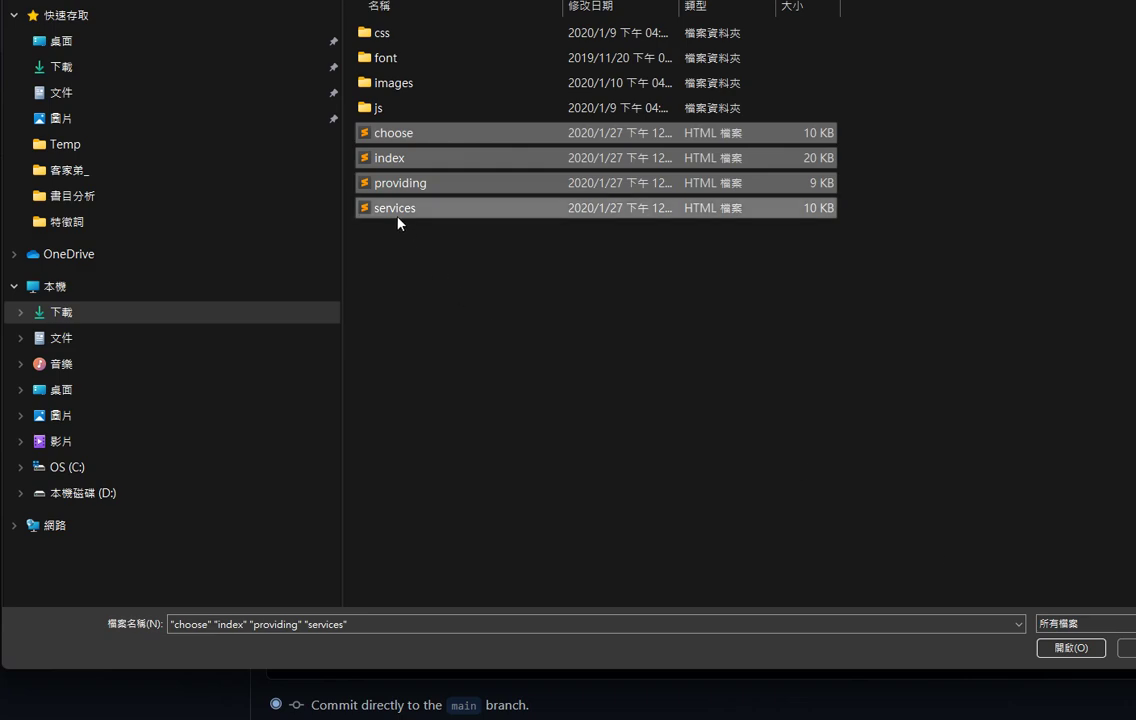
left_click(1071, 648)
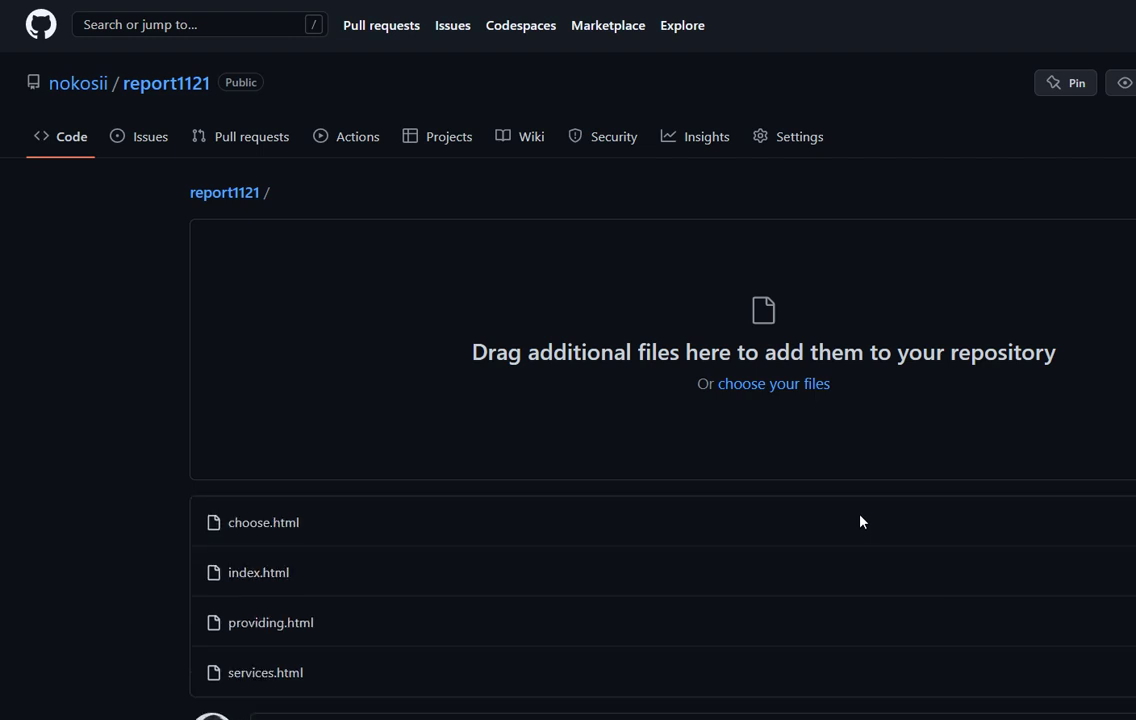
scroll(860, 521, "down", 2)
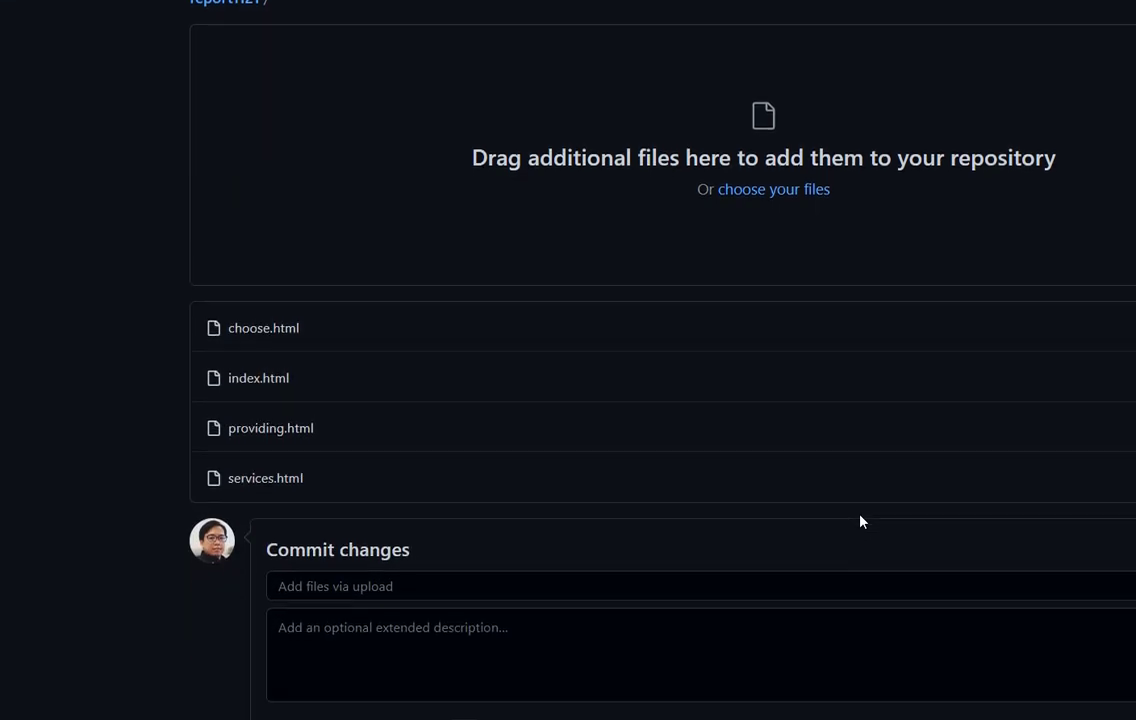
scroll(860, 521, "down", 2)
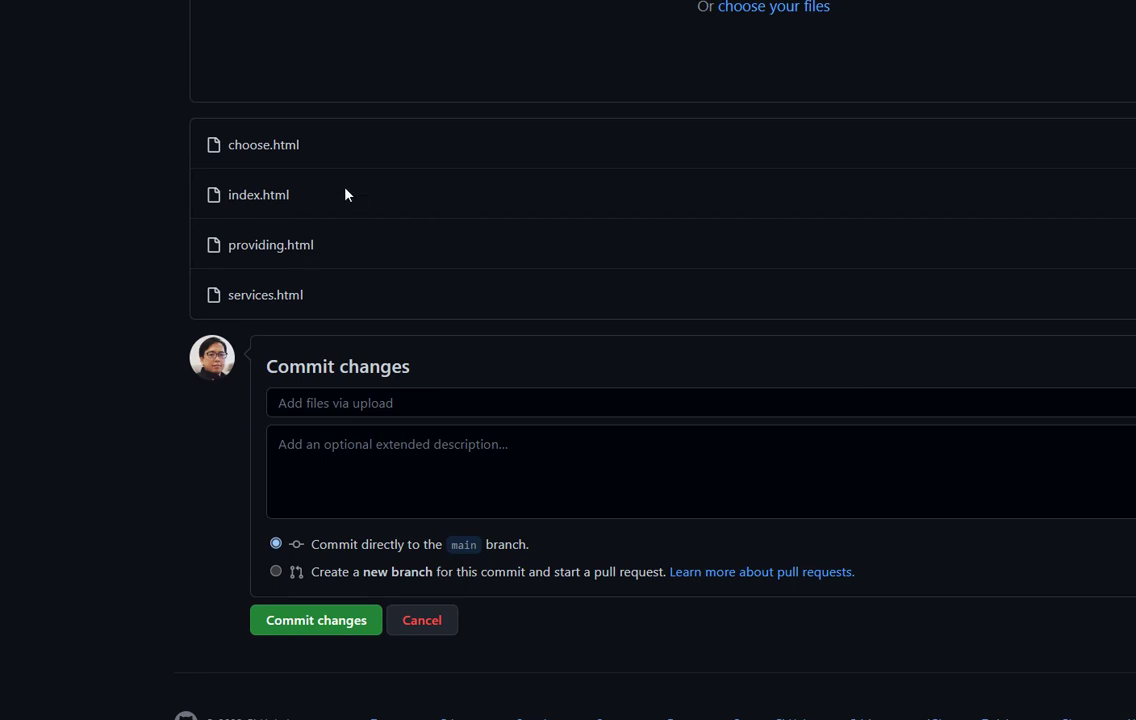
left_click(338, 628)
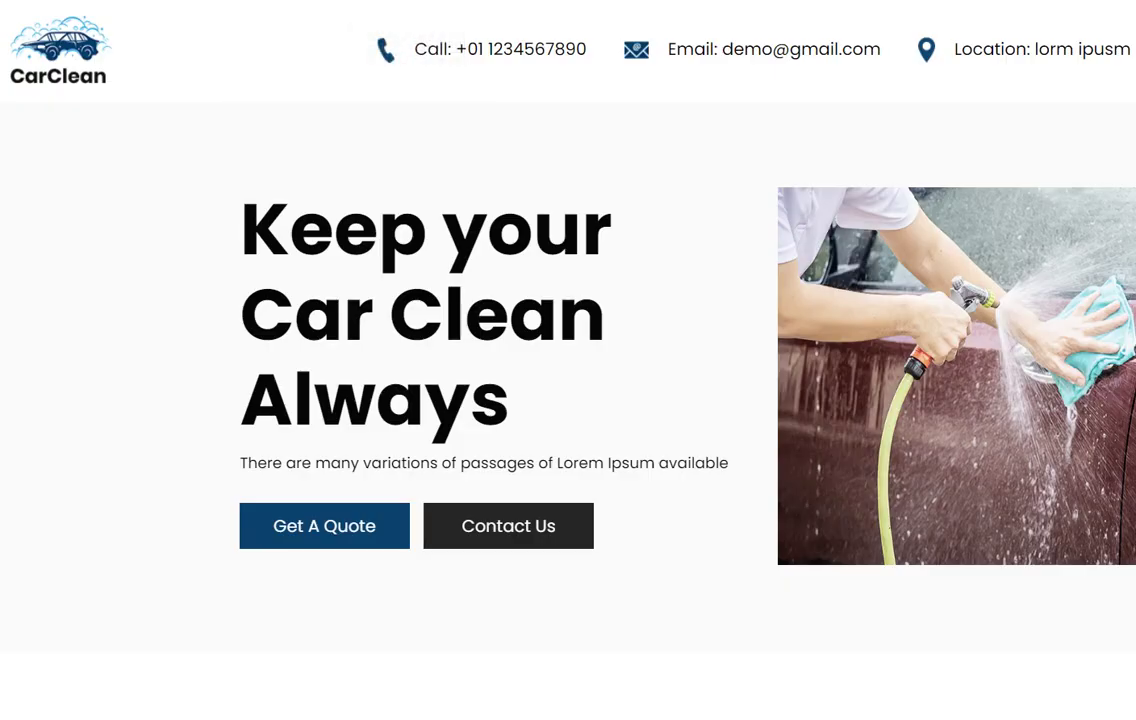
- Check the subfolders in the local 1121 folder in File Explorer and return to the repository page on GitHub
key("alt+Tab")
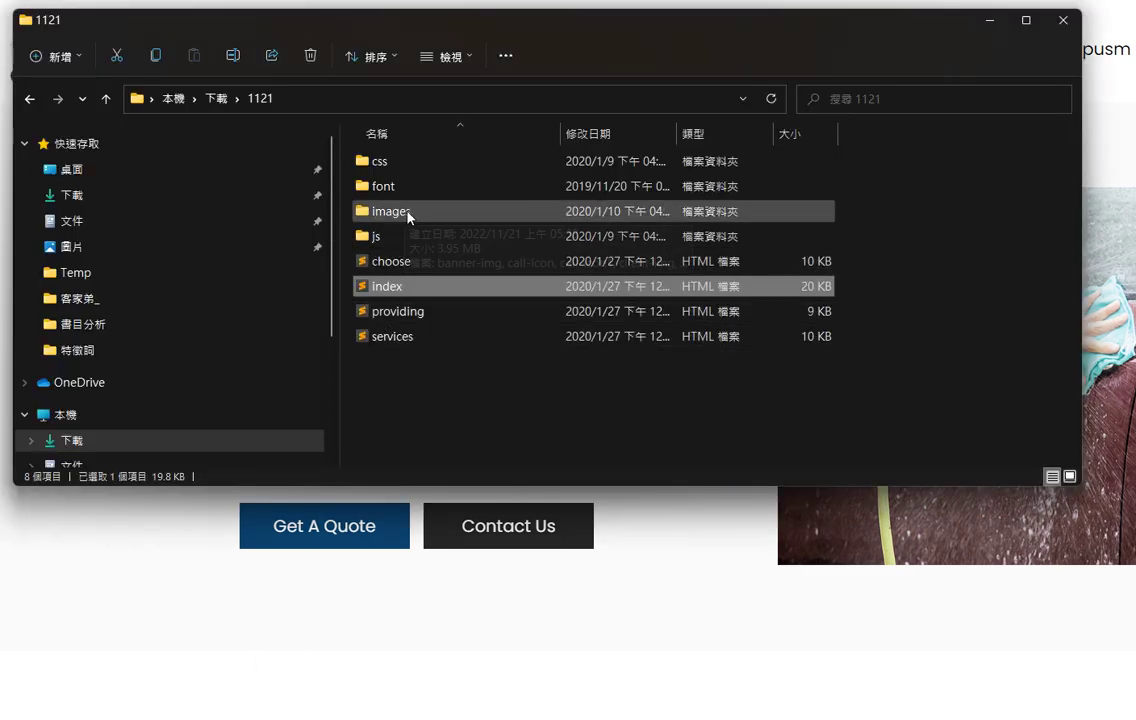
key("alt+Tab")
key("alt+Tab")
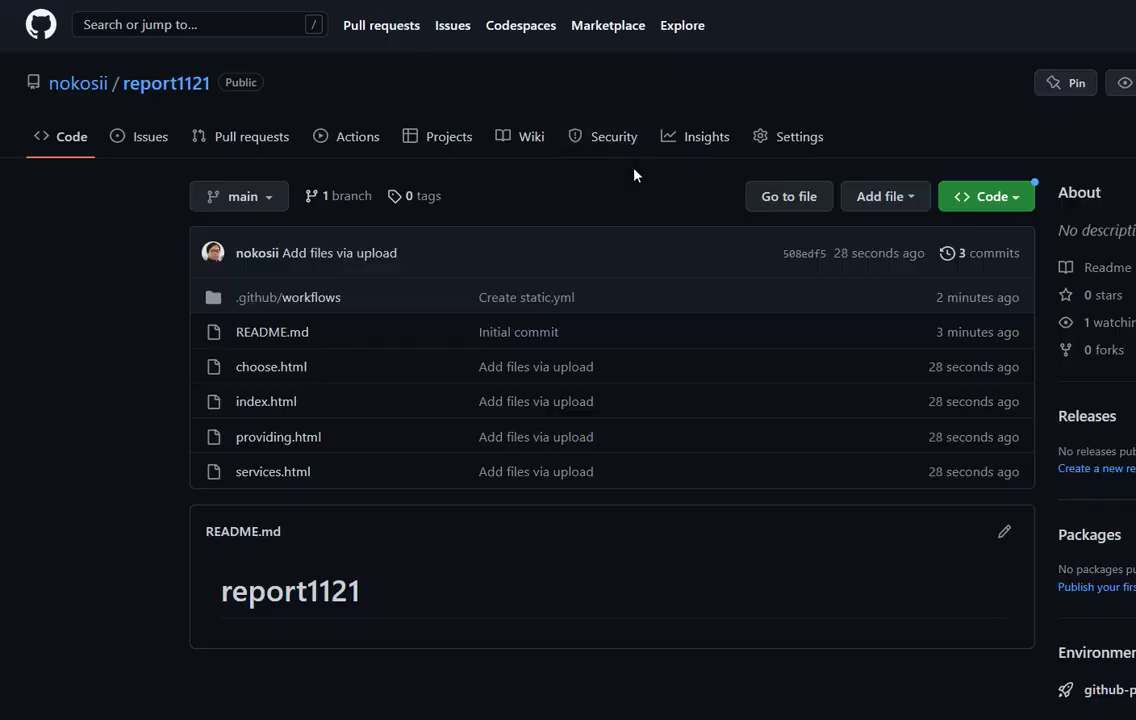
- Create an empty readme.txt inside a new images folder in the repository and commit it to the main branch
left_click(906, 203)
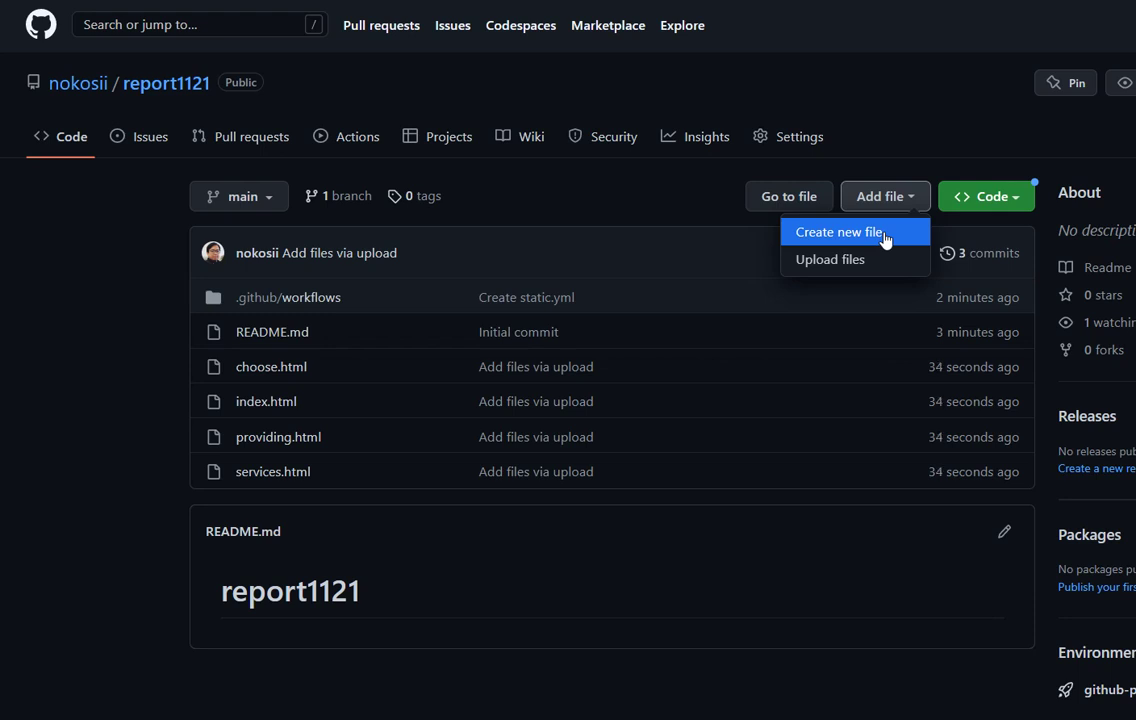
left_click(884, 236)
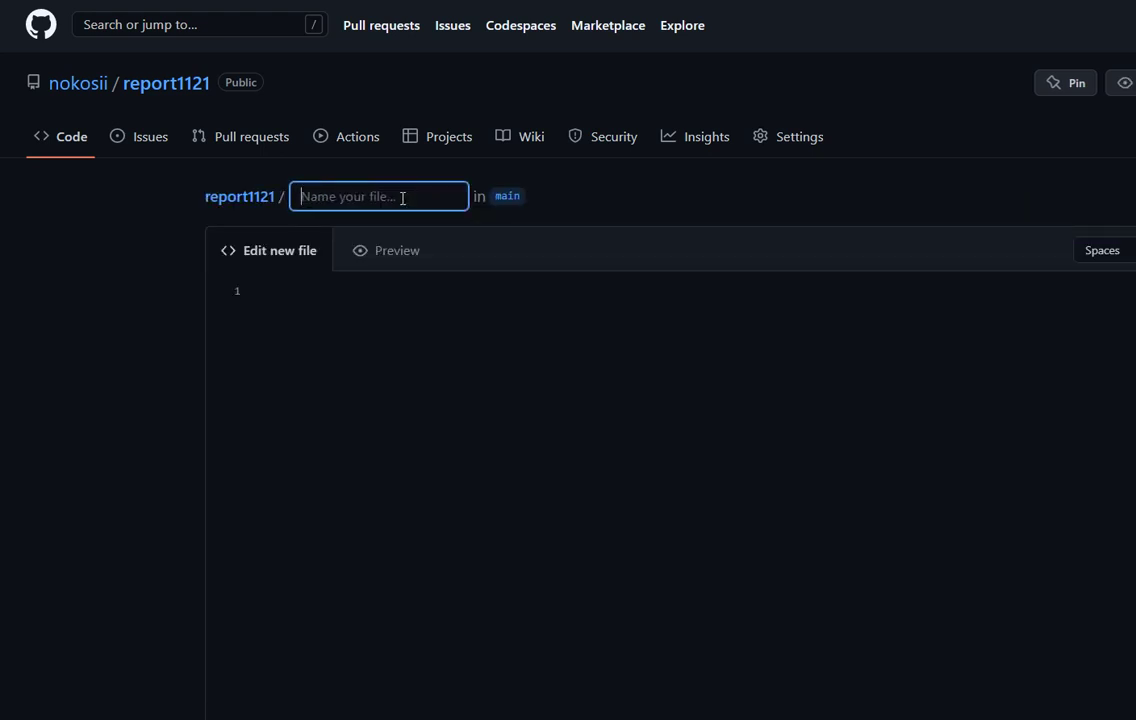
type("images/")
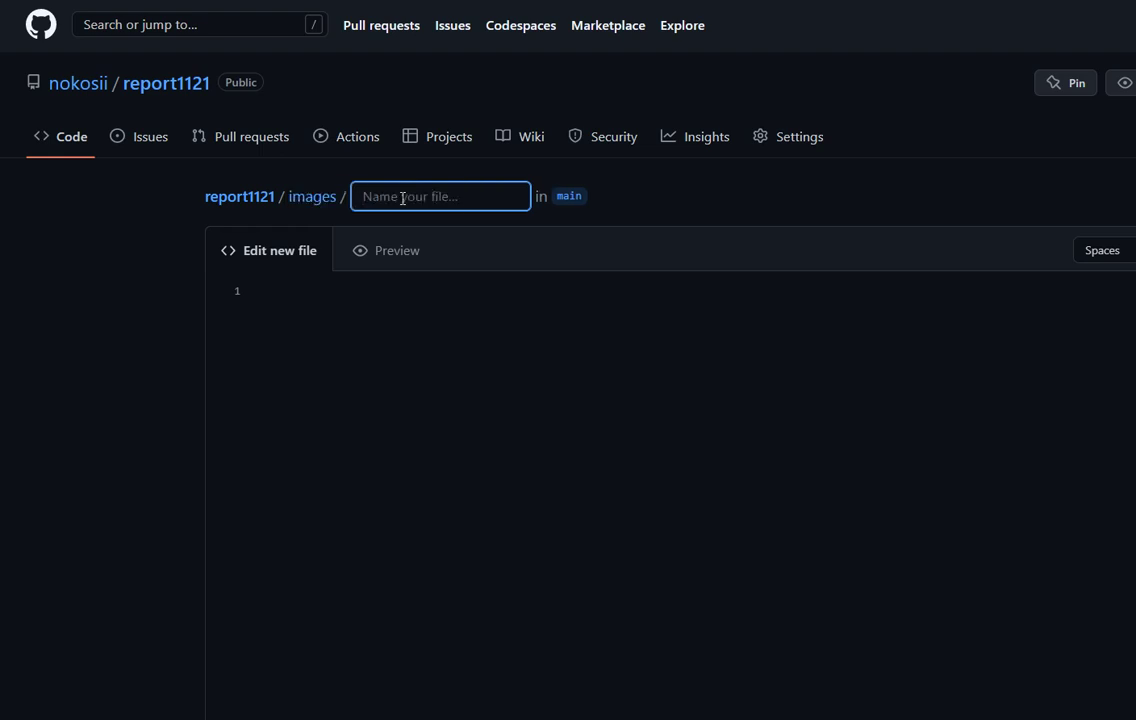
type("re")
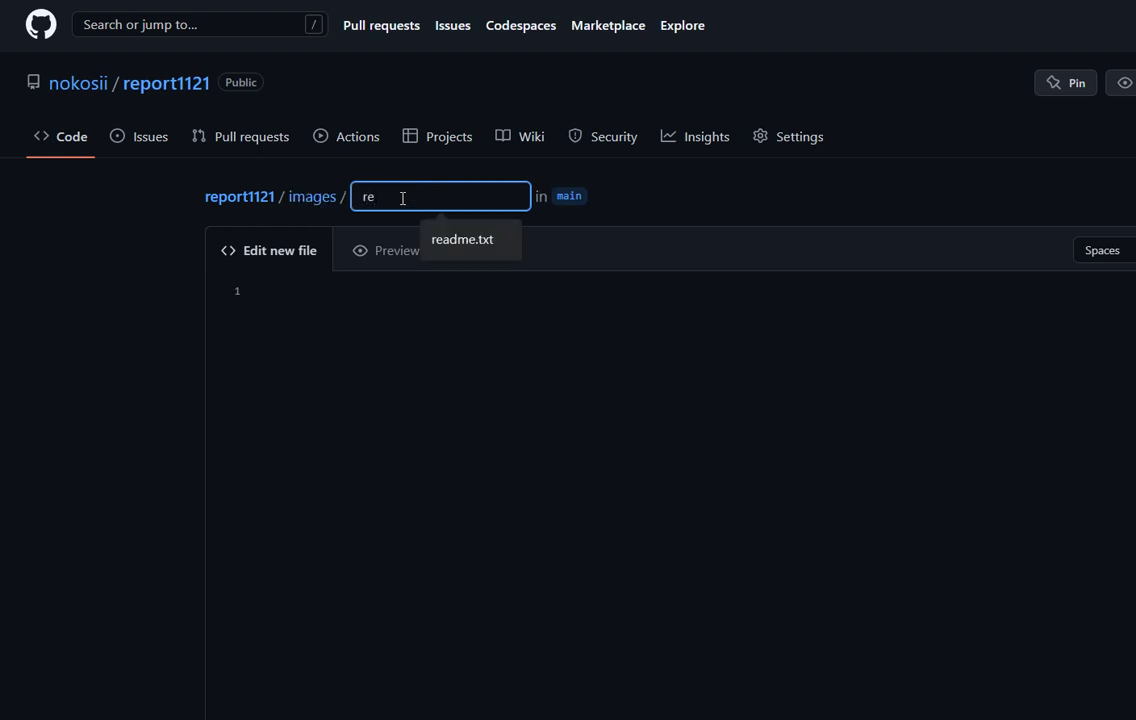
type("adme.text")
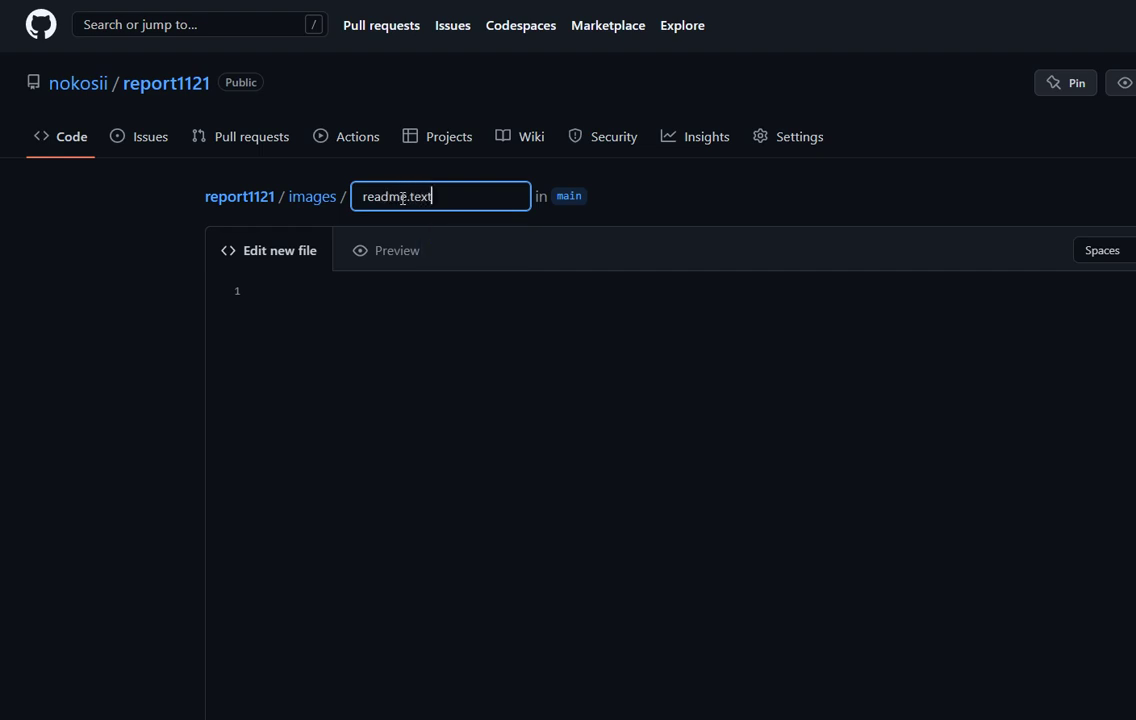
key("BackSpace")
key("BackSpace")
key("BackSpace")
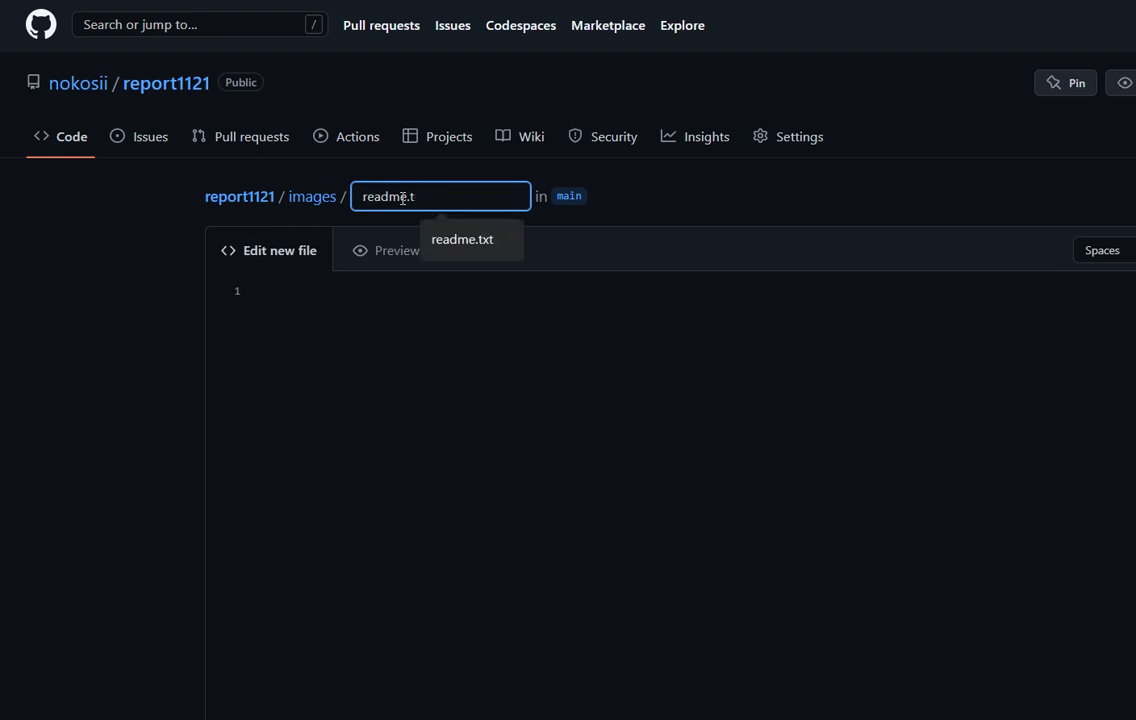
type("xt")
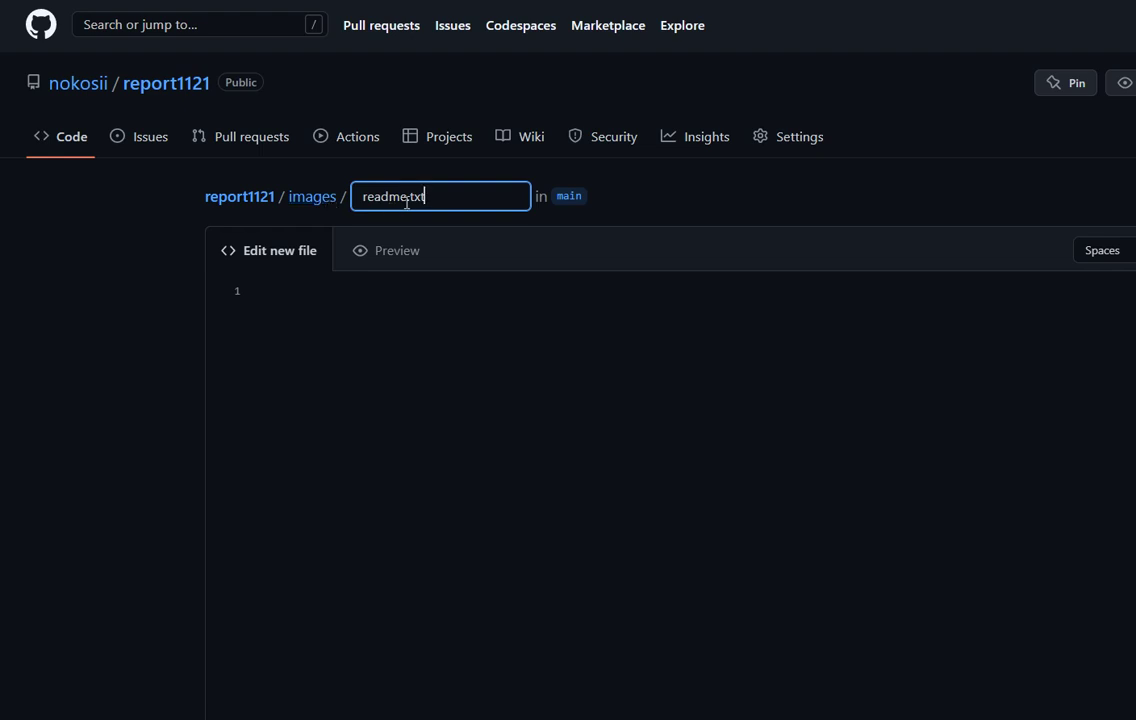
scroll(463, 376, "down", 4)
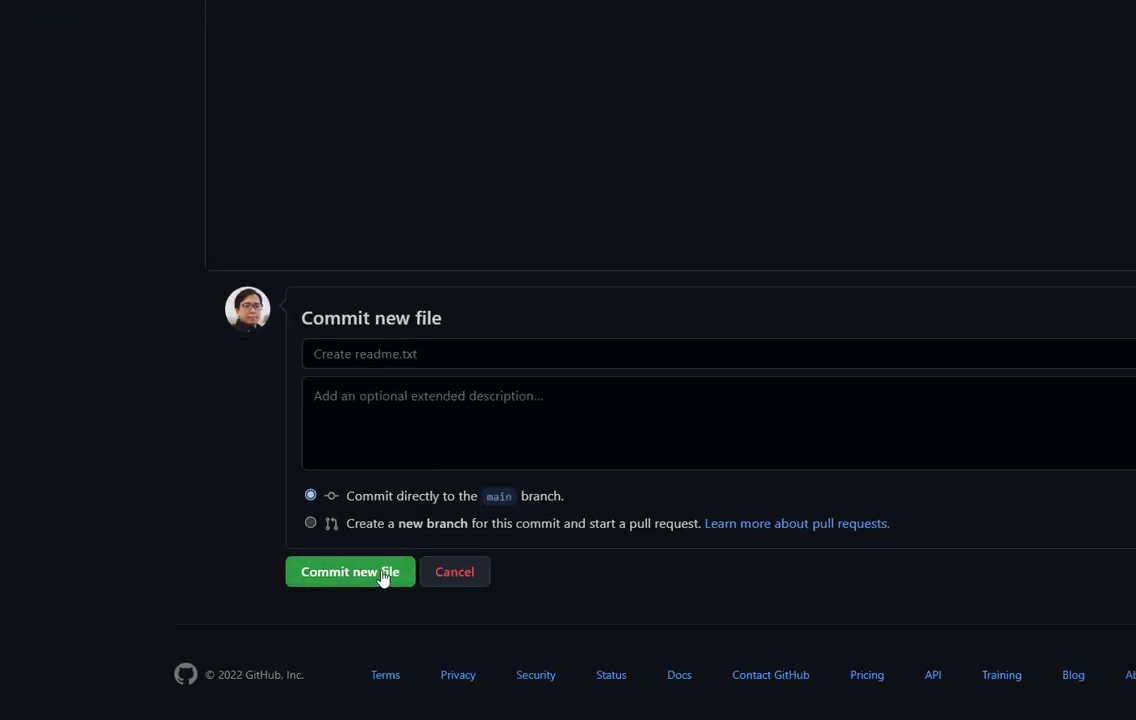
left_click(381, 572)
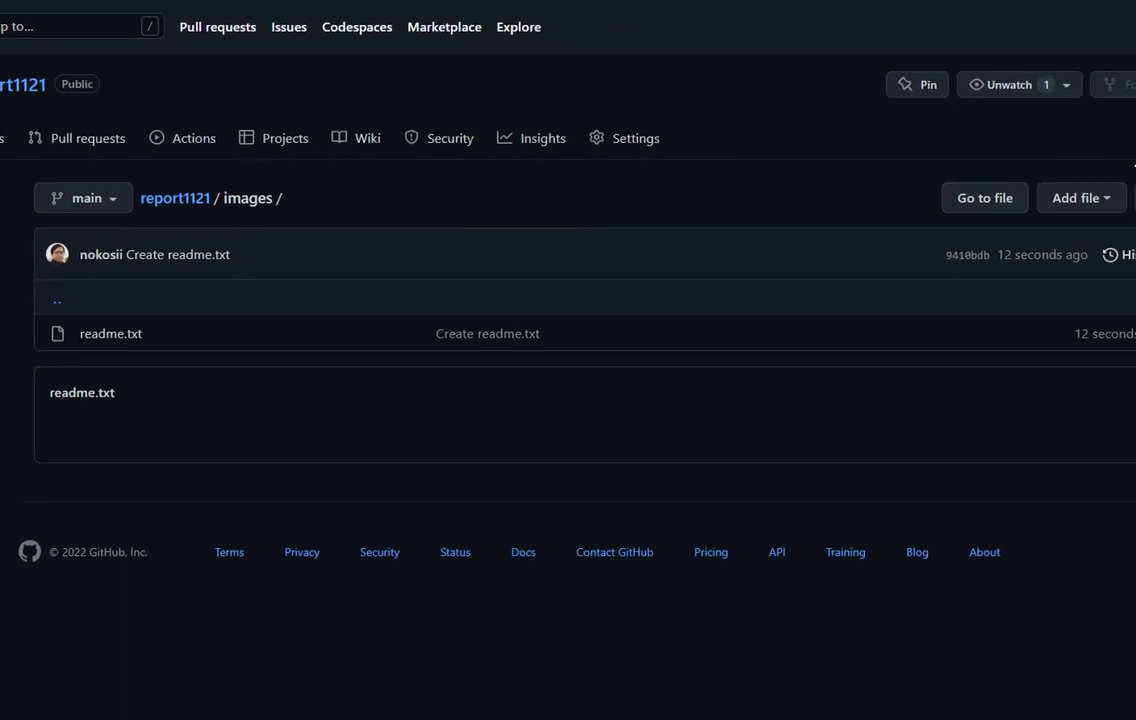
- Upload all the image files from the local 1121 images folder into the repository's images folder and commit them to main
left_click(1118, 201)
left_click(1044, 264)
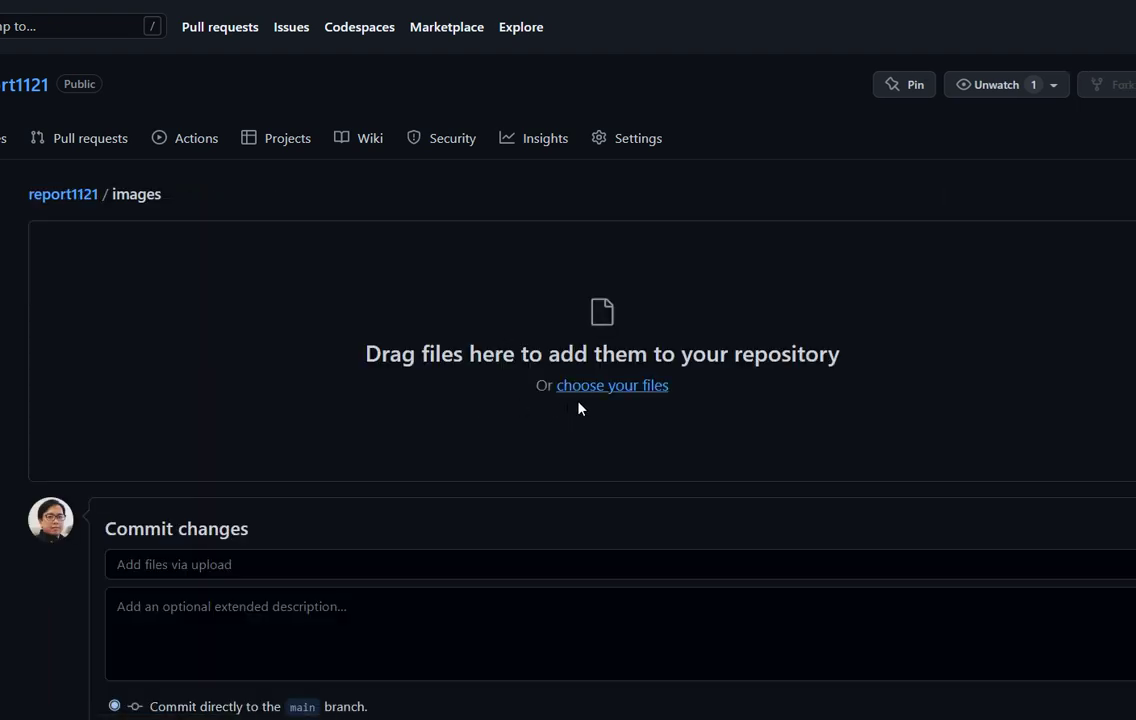
left_click(626, 389)
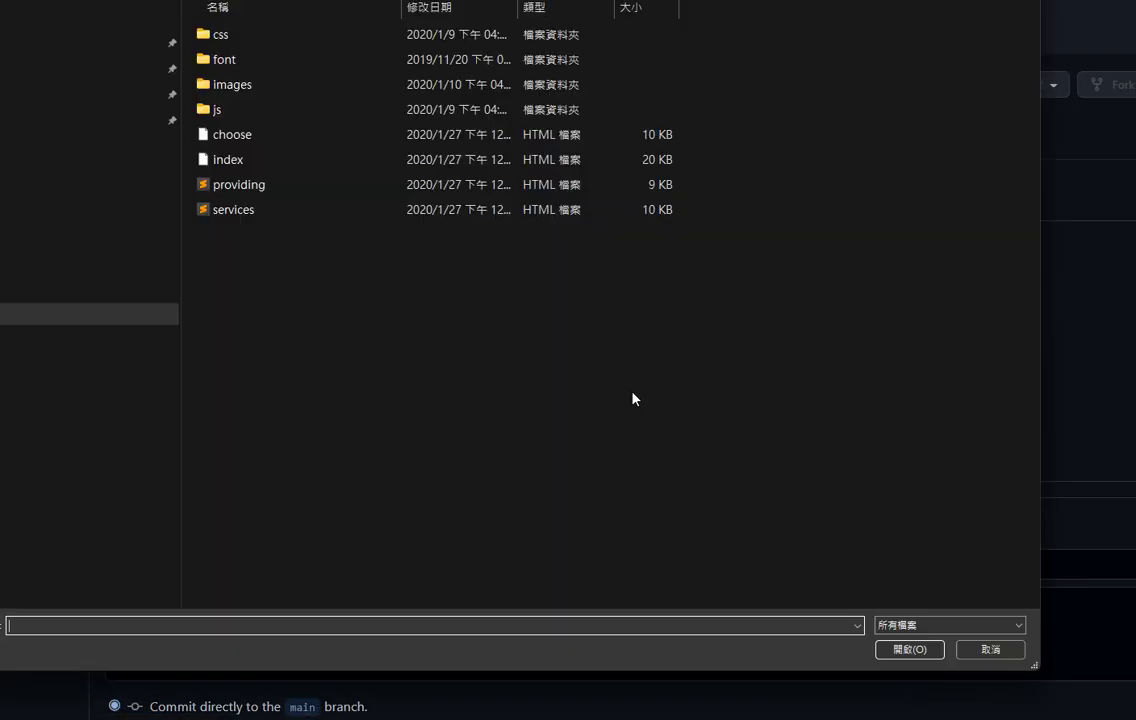
double_click(250, 85)
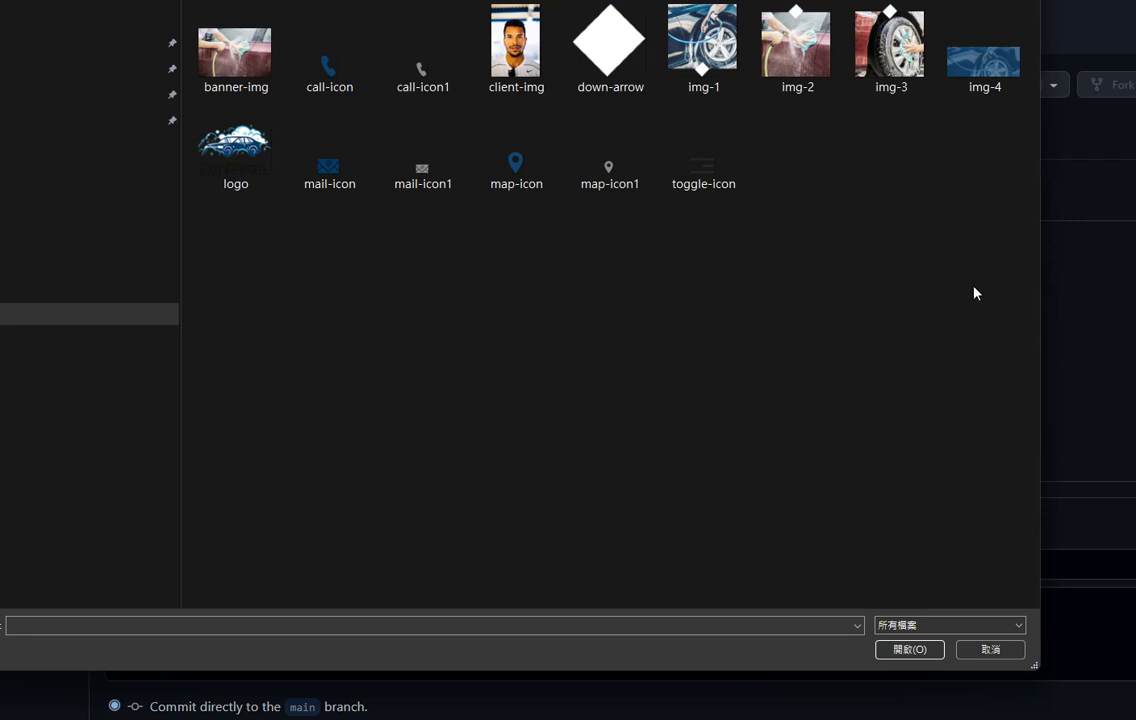
left_click_drag(999, 292, 224, 57)
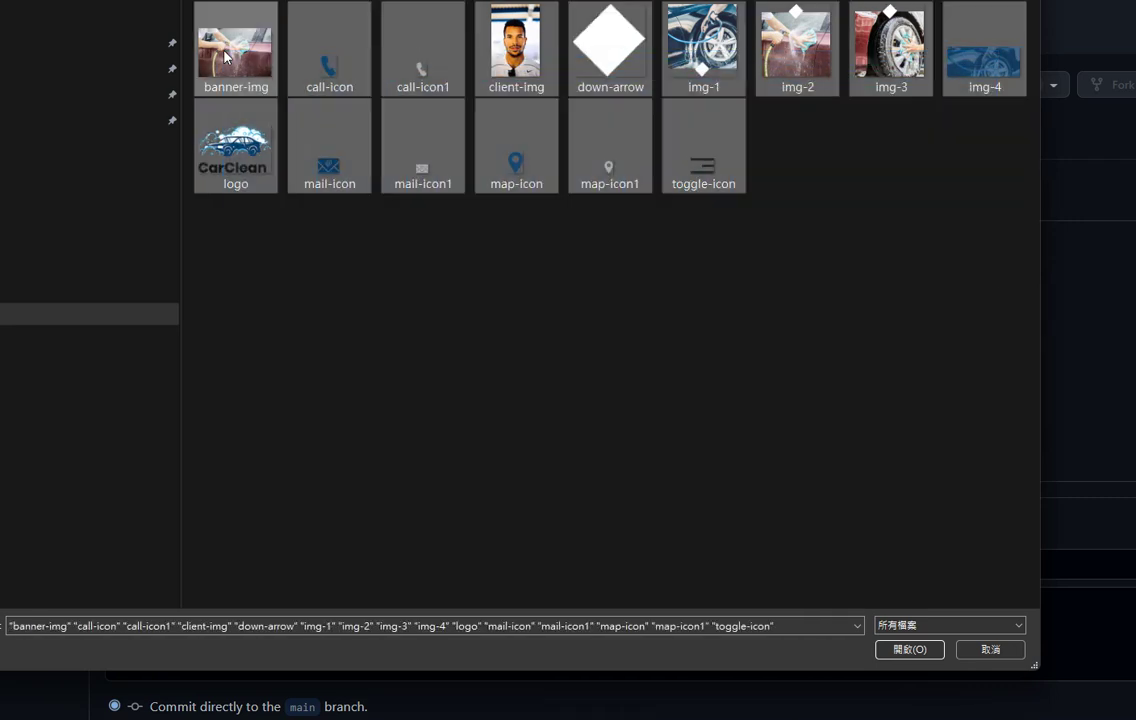
left_click(907, 650)
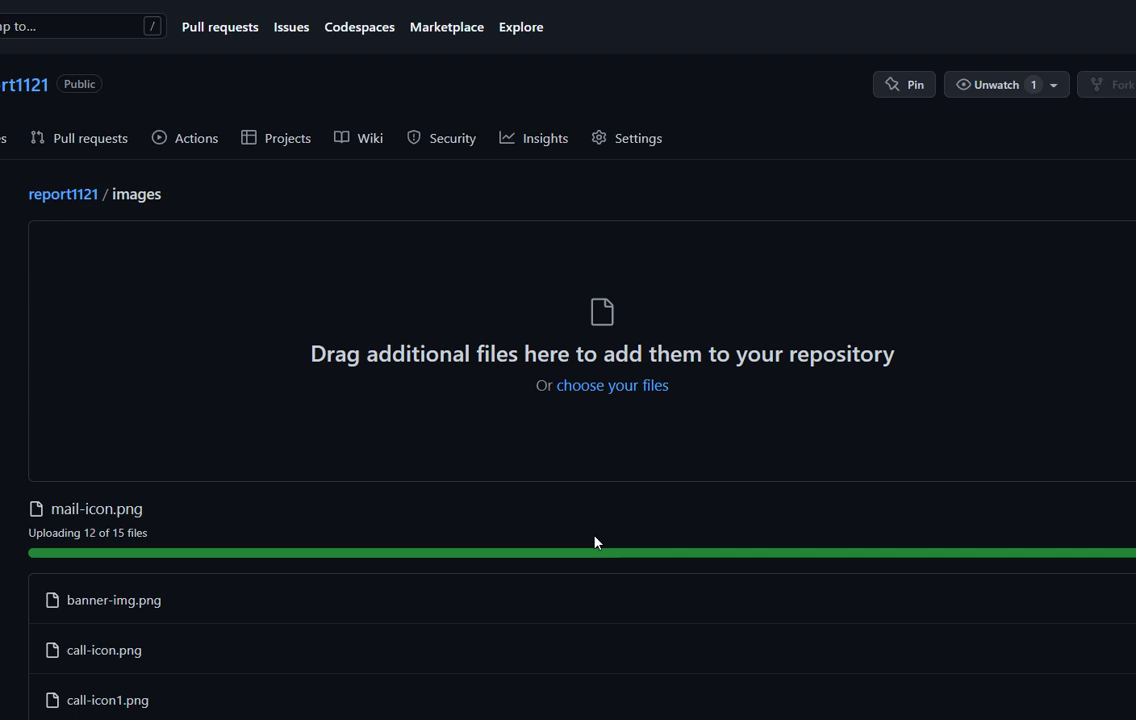
scroll(594, 542, "down", 5)
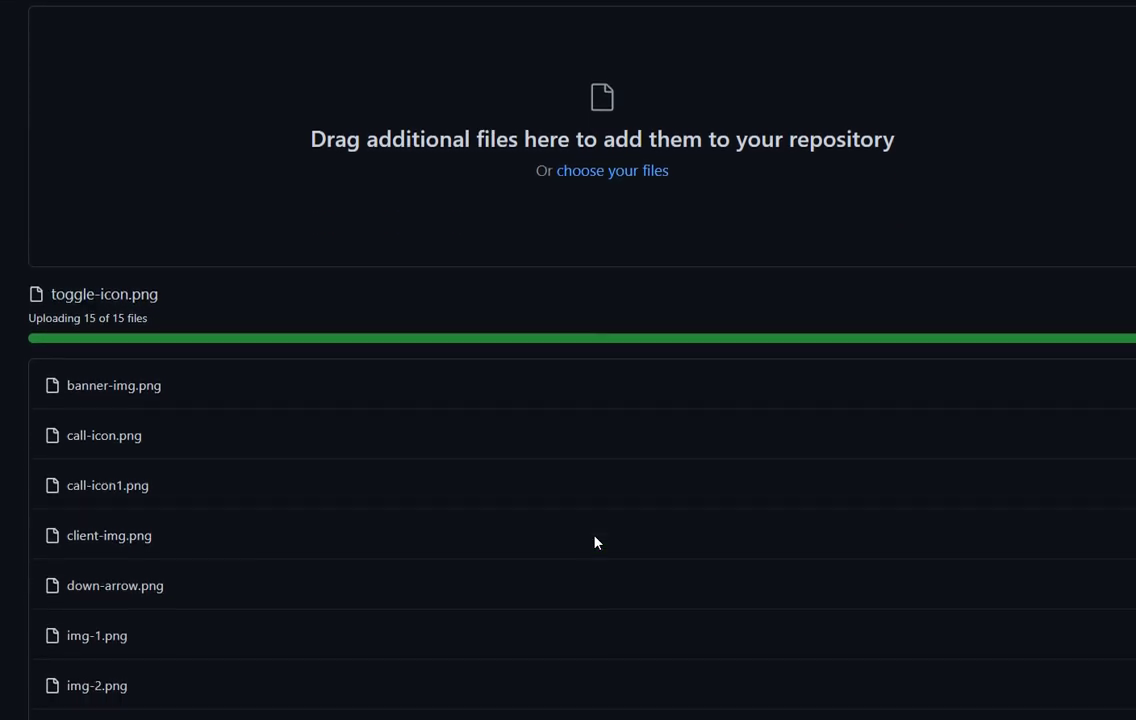
scroll(593, 542, "down", 5)
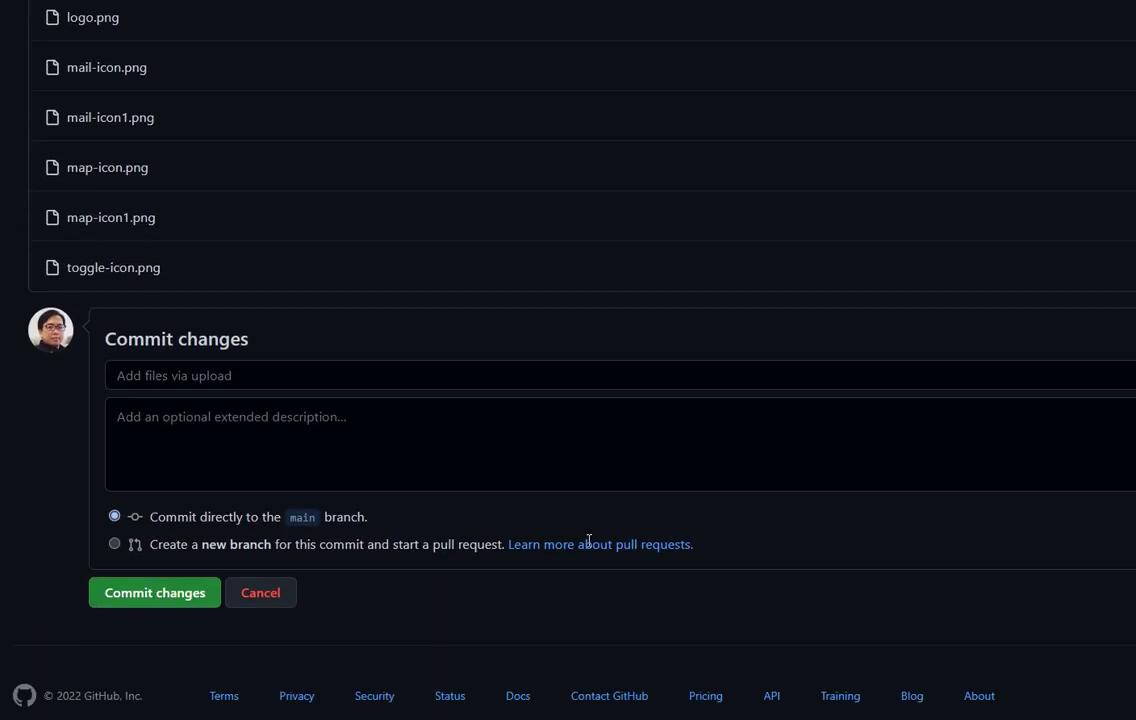
left_click(183, 573)
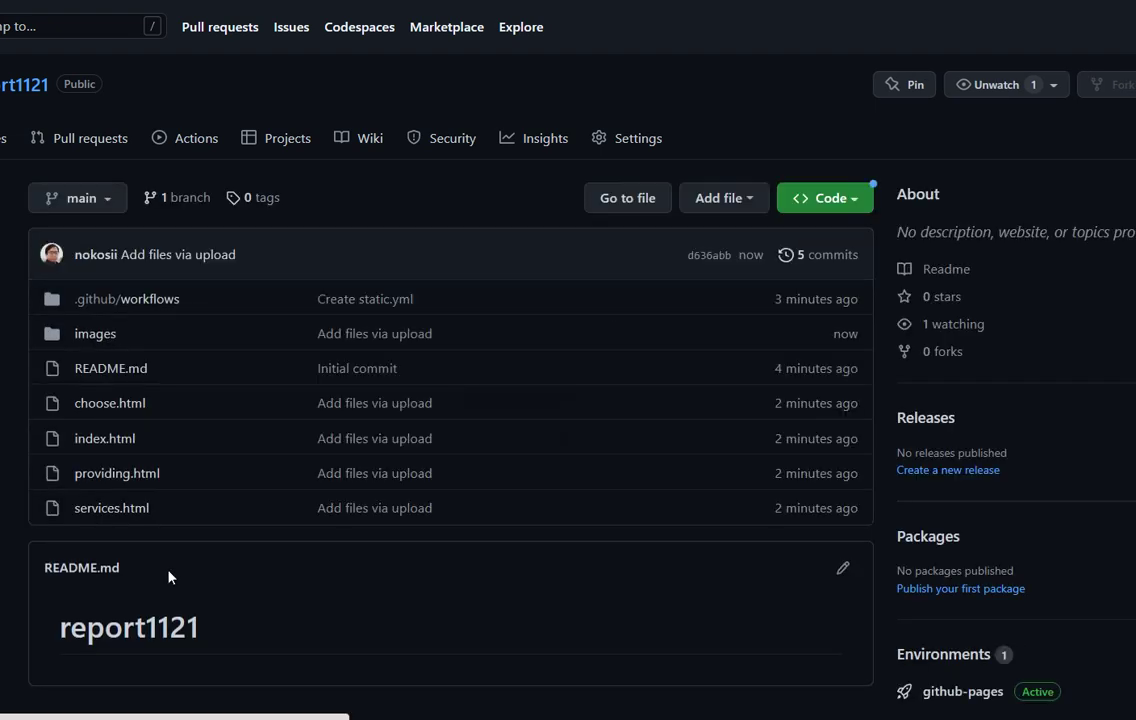
- Create an empty readme.txt inside a new js folder in the repository and commit it directly to the main branch
left_click(100, 345)
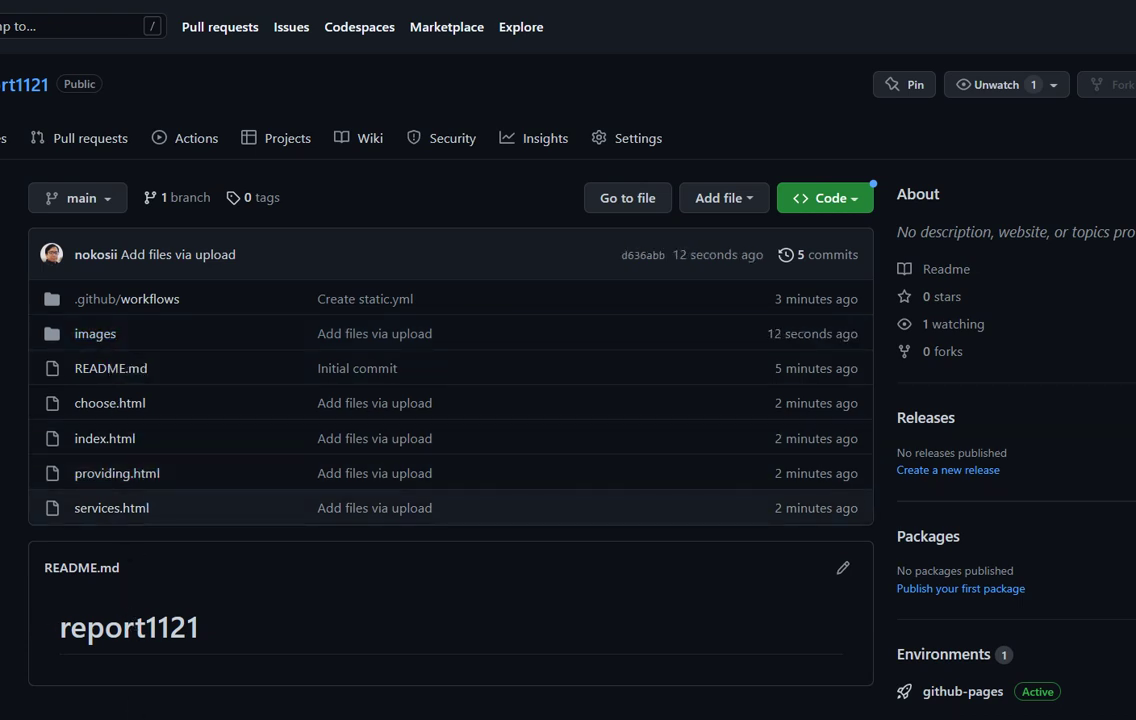
key("alt+Tab")
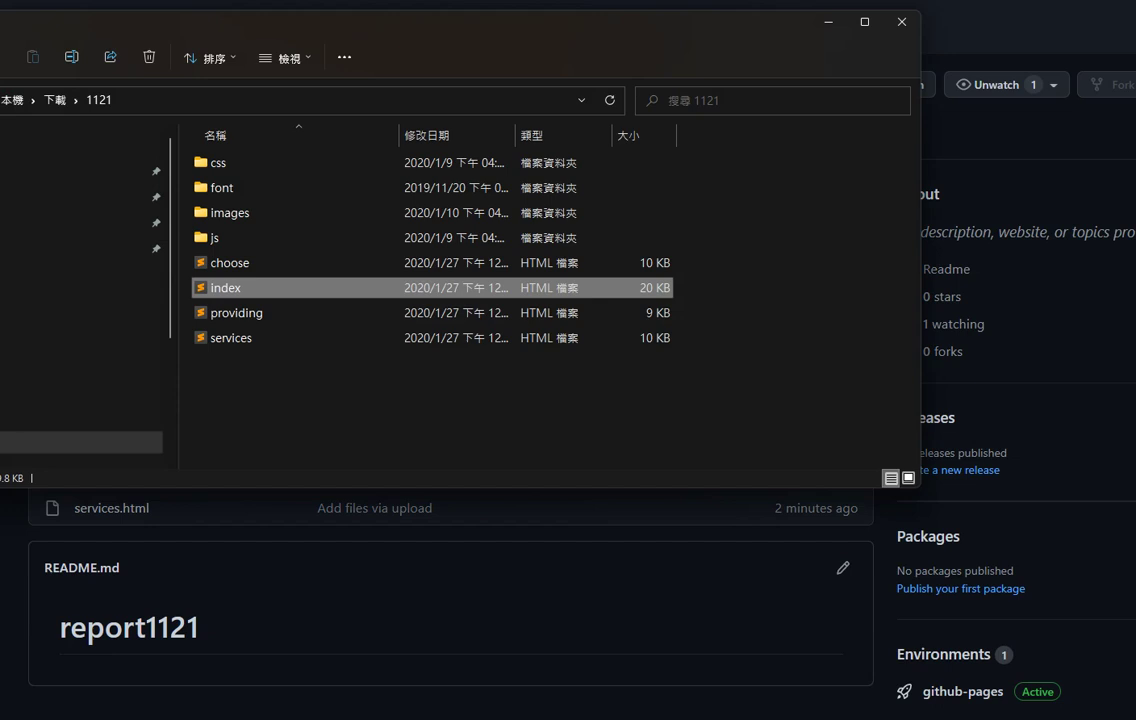
key("alt+Tab")
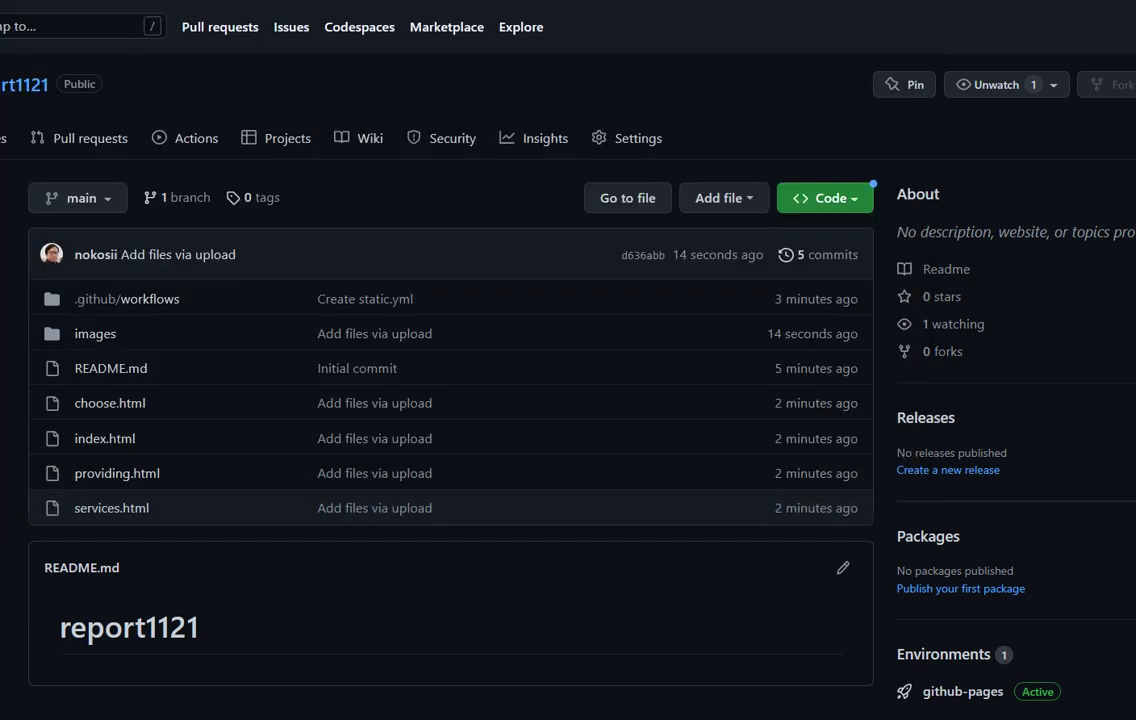
left_click(744, 209)
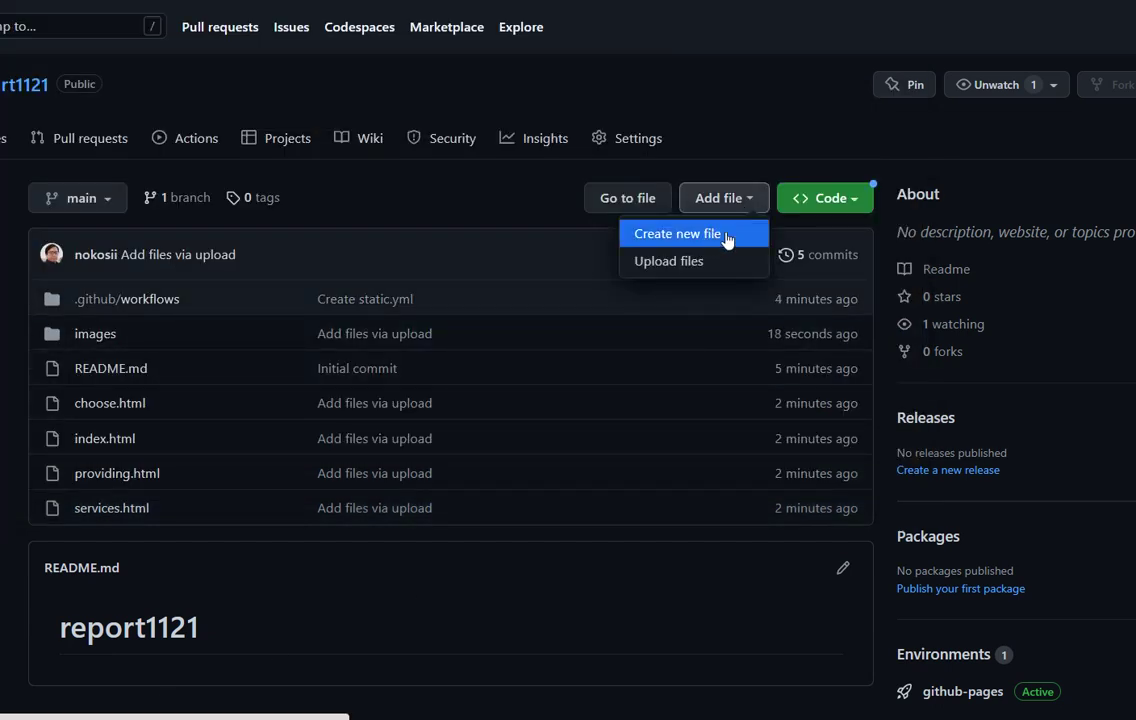
left_click(727, 236)
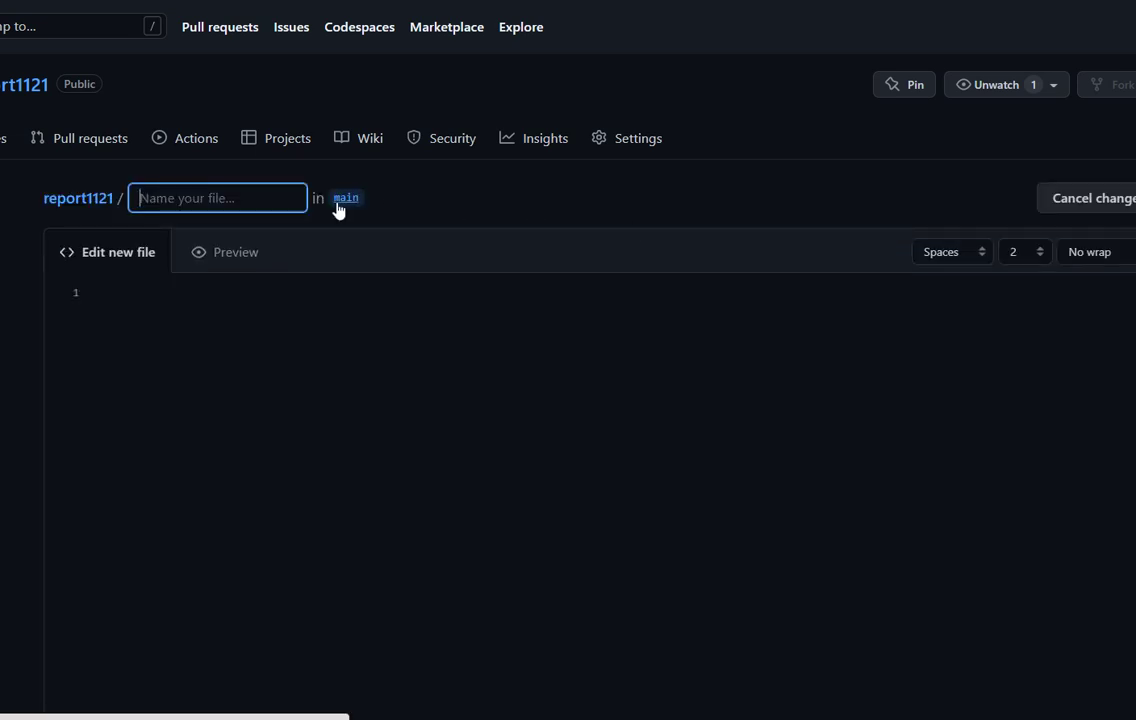
type("i")
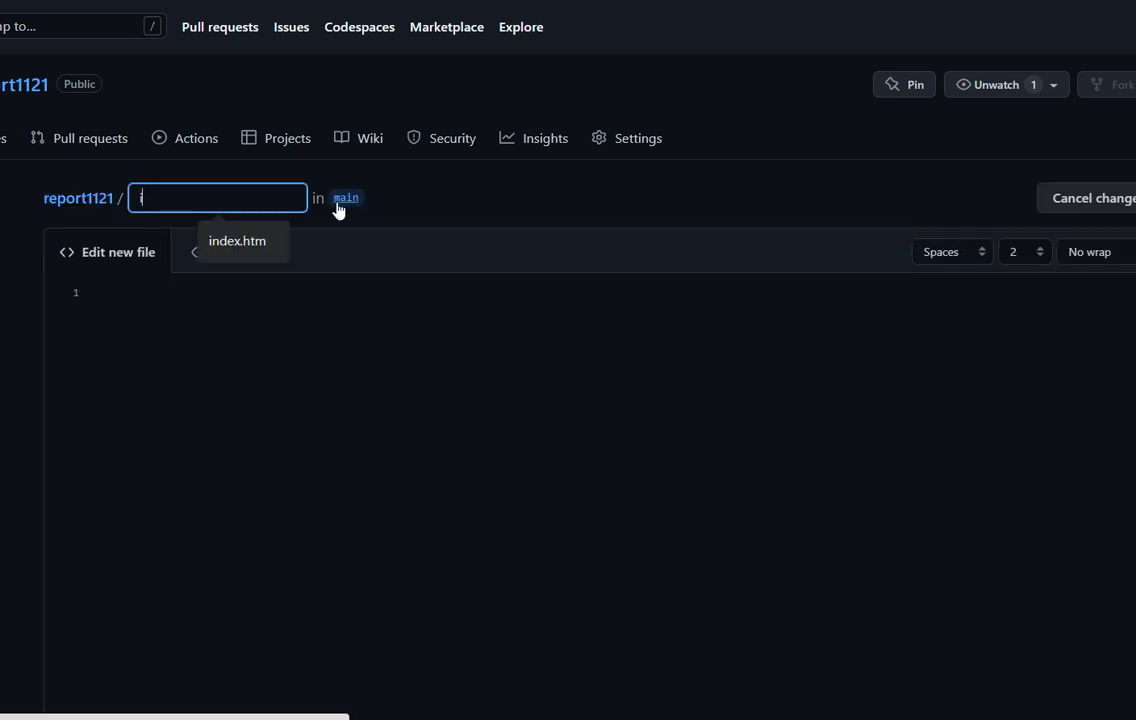
key("BackSpace")
type("js")
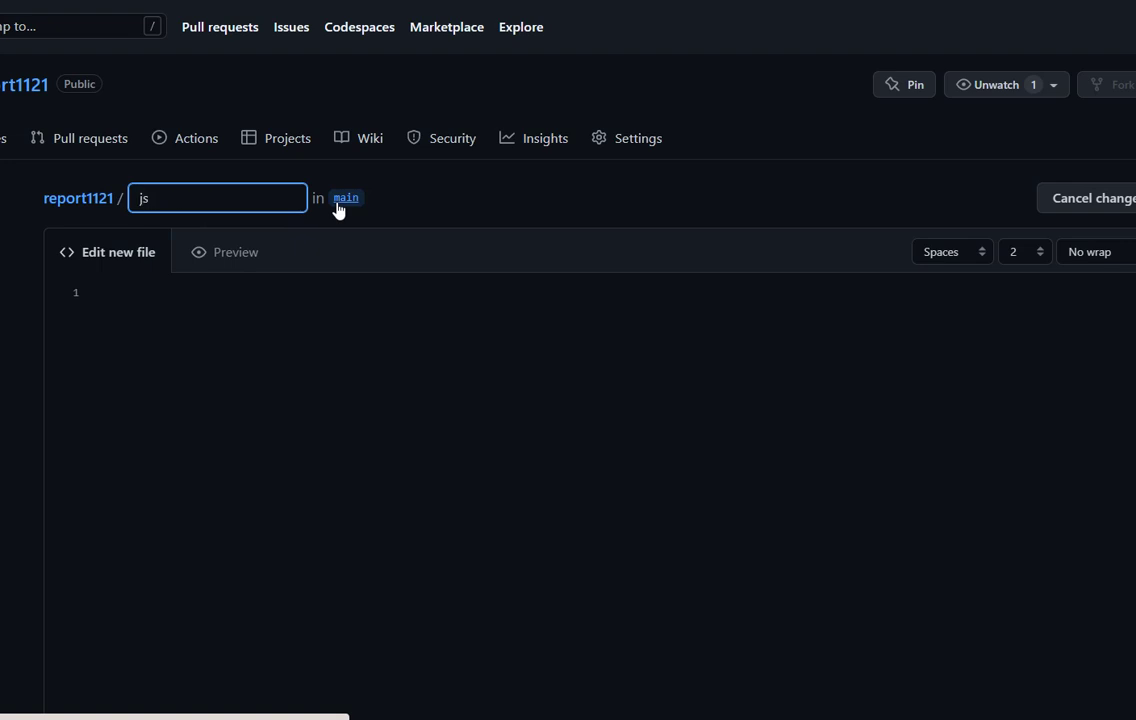
type("/")
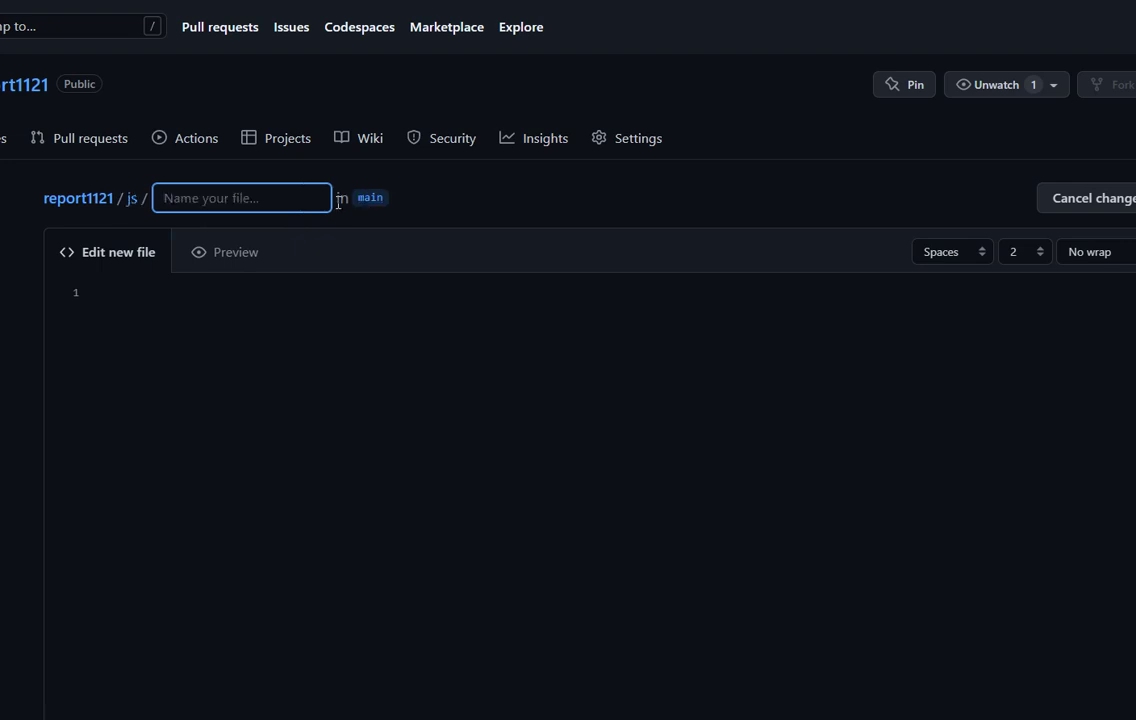
type("readme")
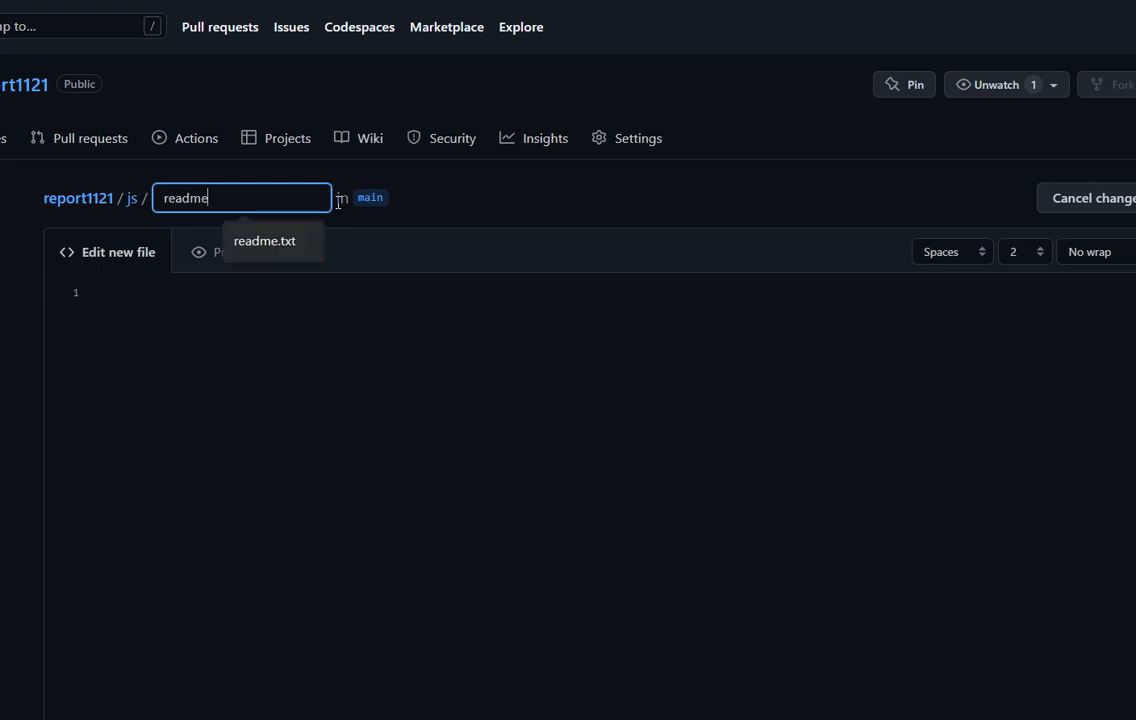
type(".txt")
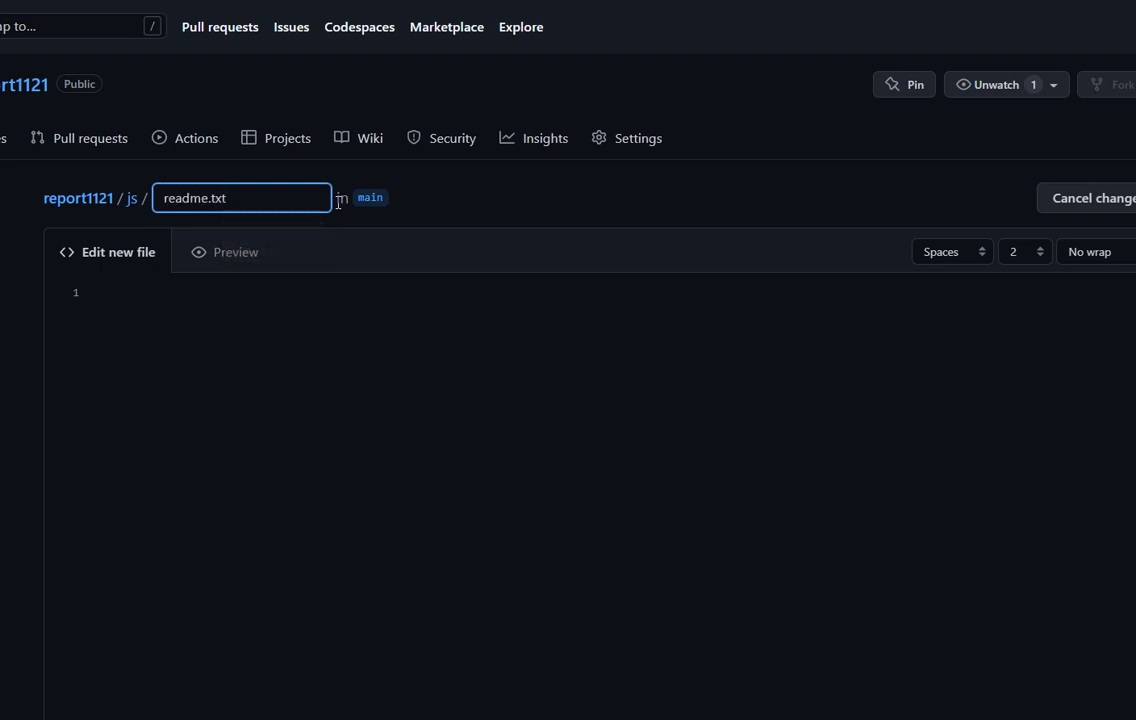
scroll(350, 405, "down", 10)
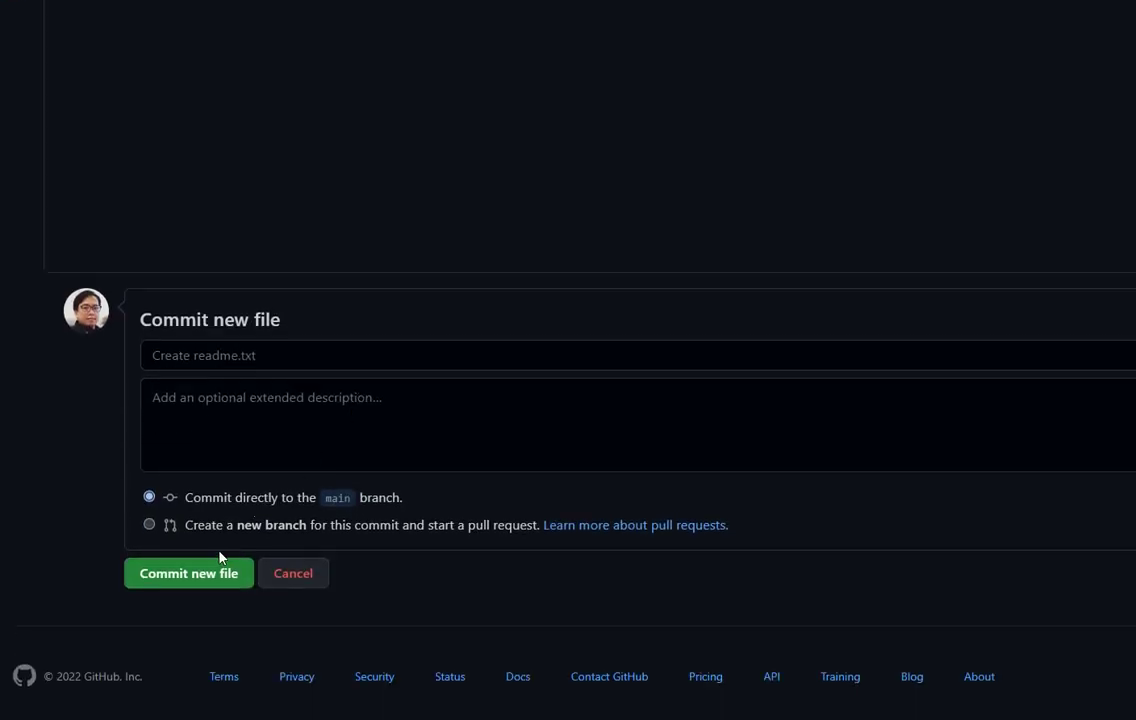
left_click(213, 575)
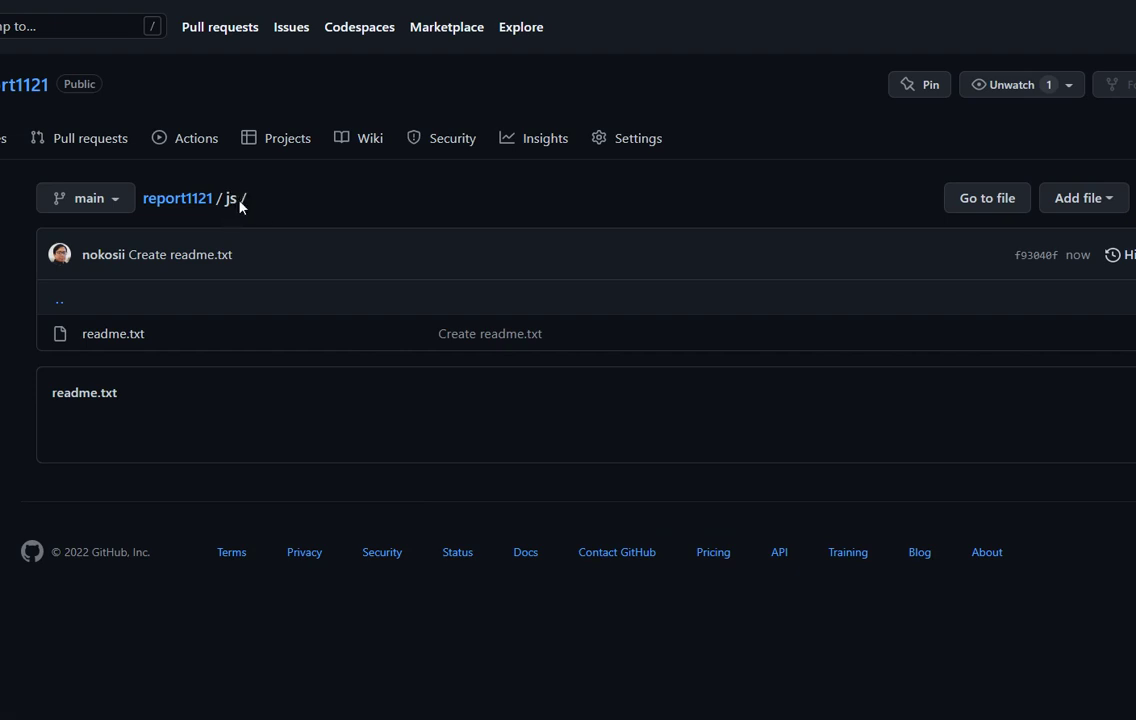
- Upload all files from the local 1121 js folder into the repository's js folder and commit them to main
left_click(1092, 205)
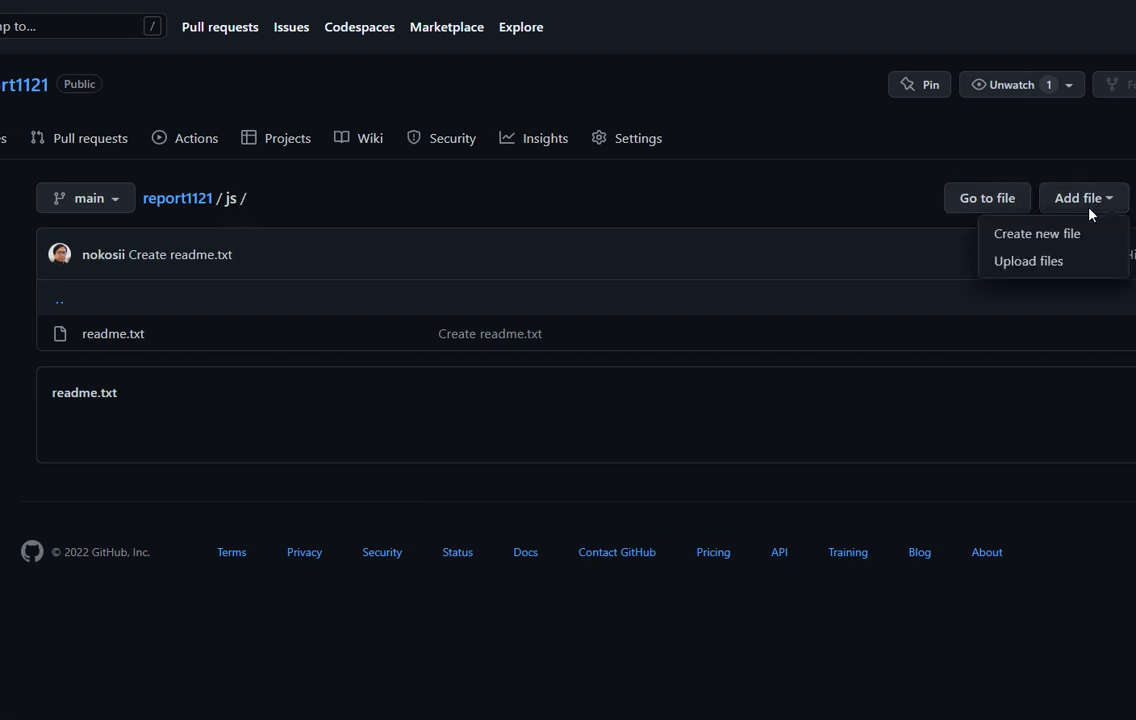
left_click(1068, 260)
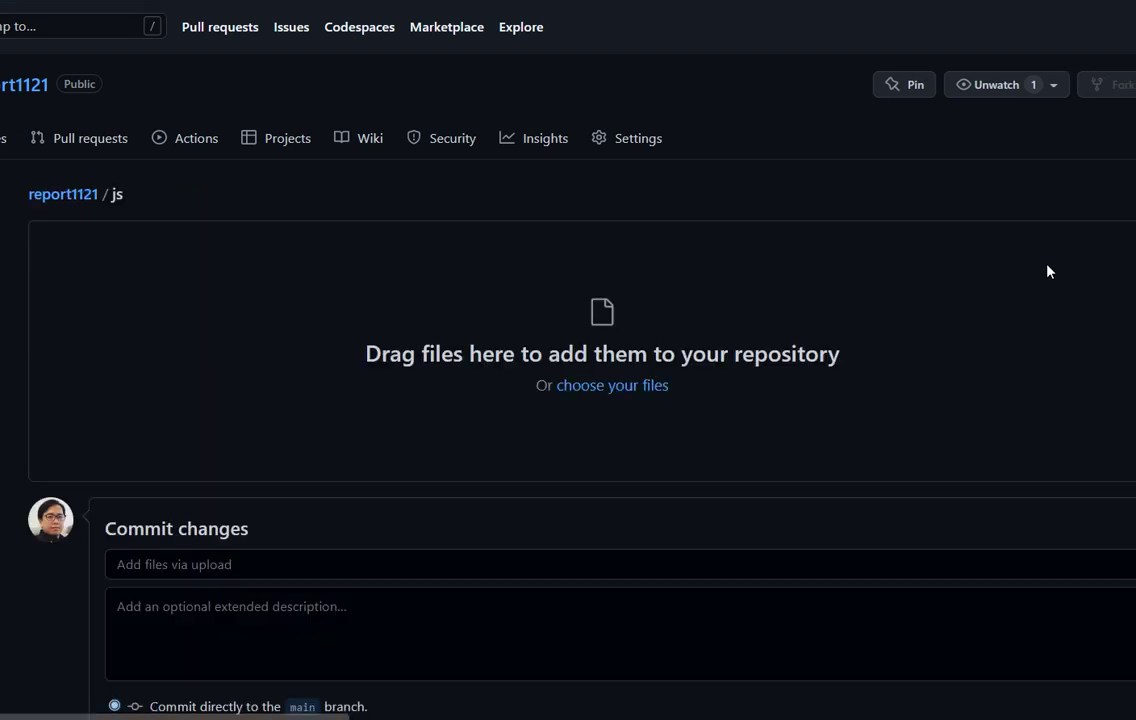
left_click(620, 386)
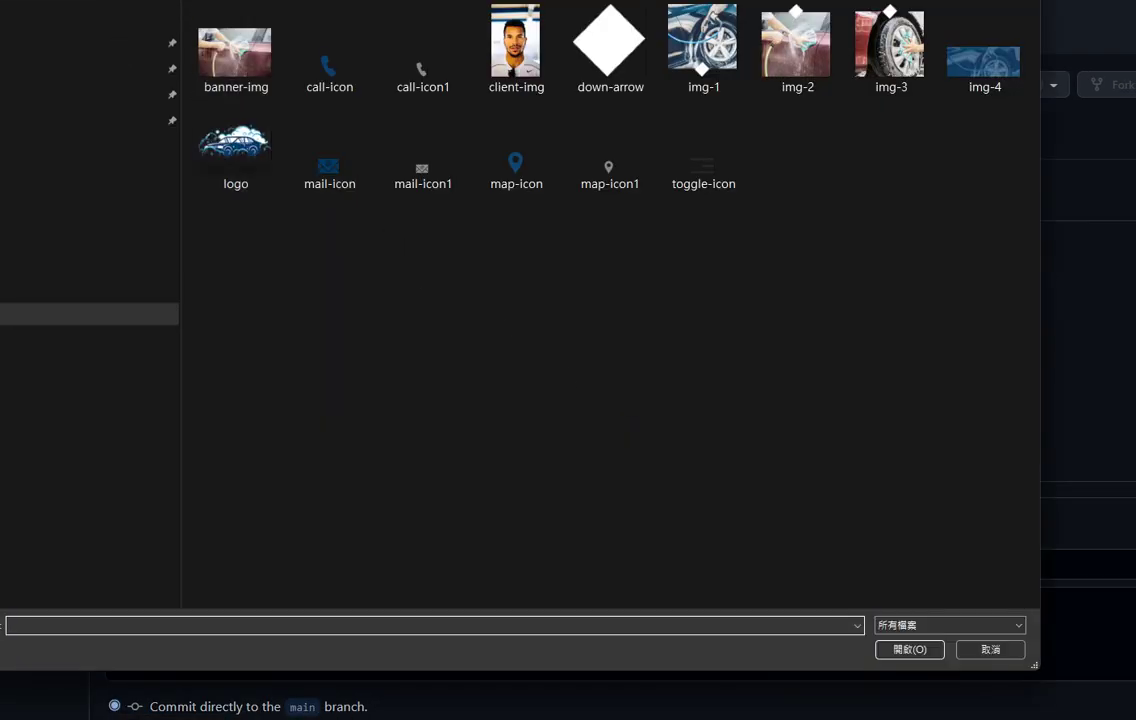
key("alt+Up")
double_click(233, 112)
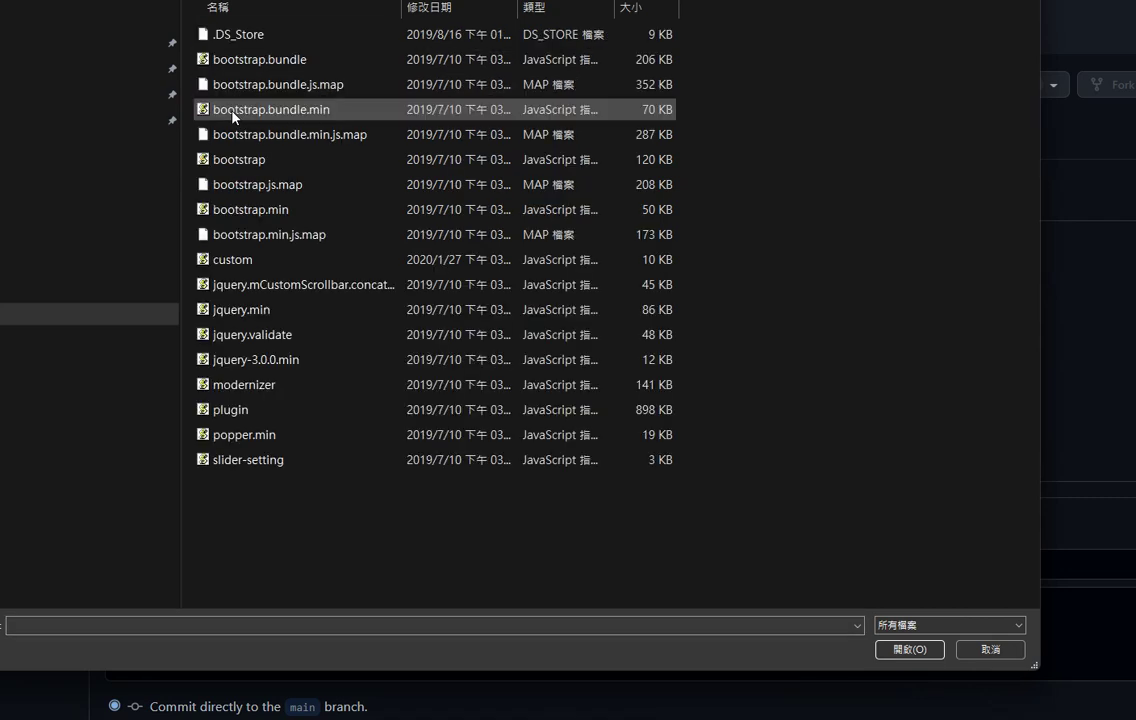
left_click_drag(605, 543, 212, 24)
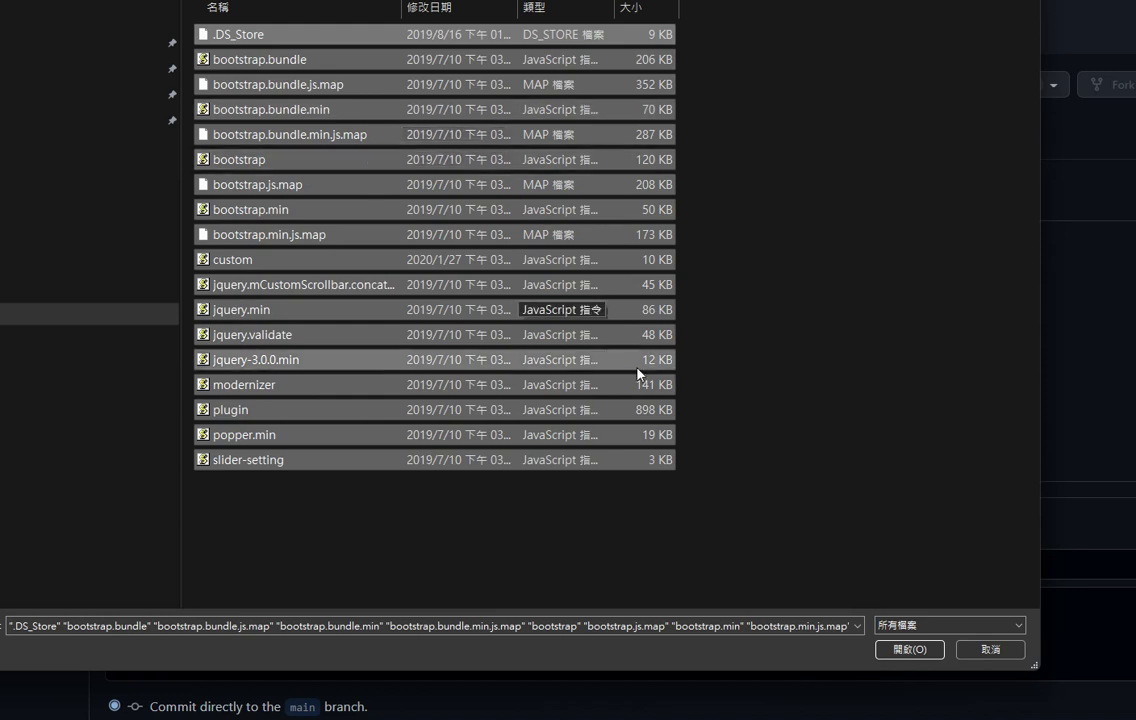
left_click(909, 649)
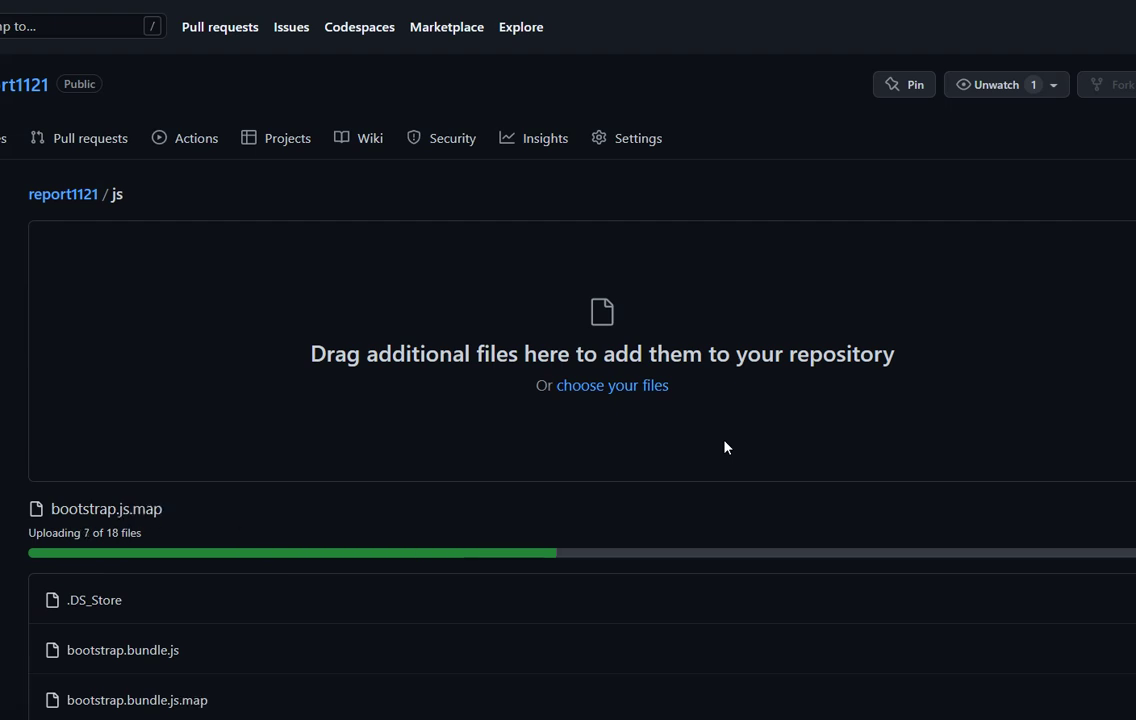
scroll(725, 447, "down", 3)
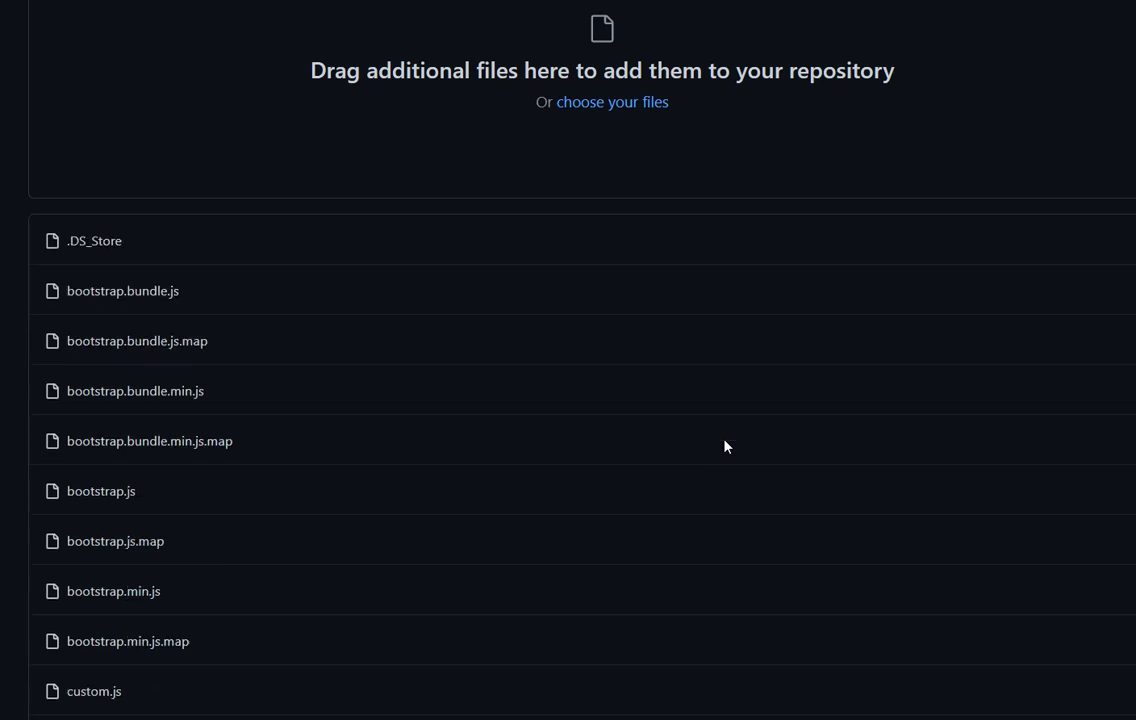
scroll(725, 445, "down", 4)
scroll(725, 445, "down", 5)
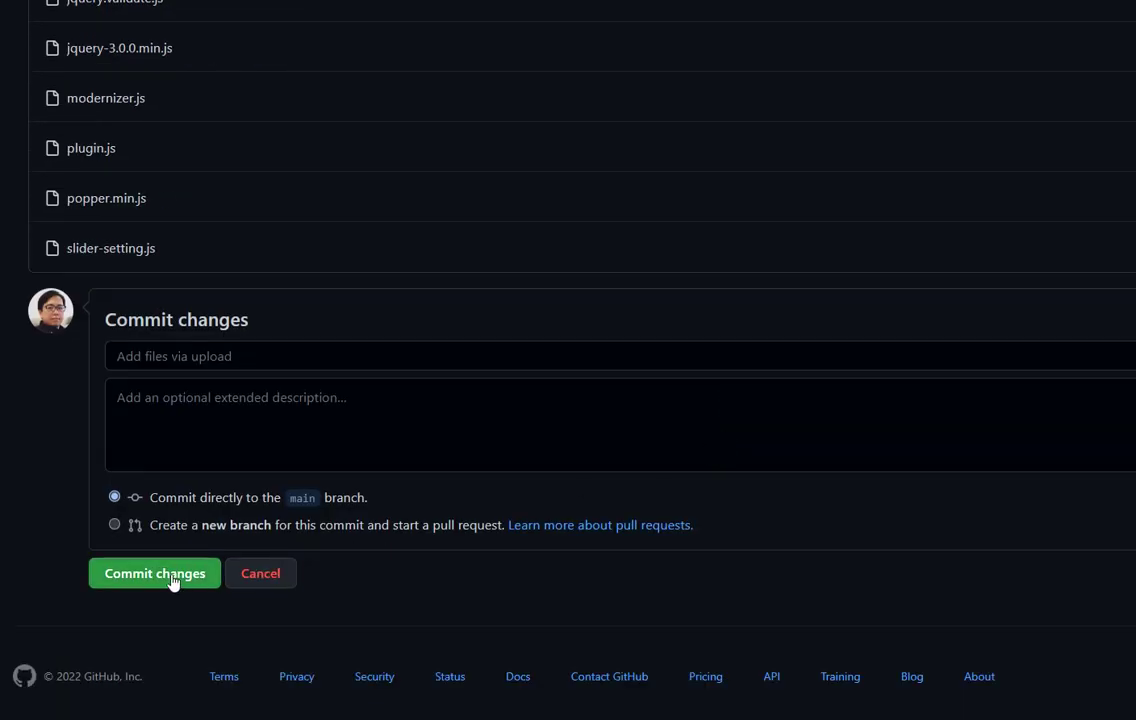
left_click(172, 578)
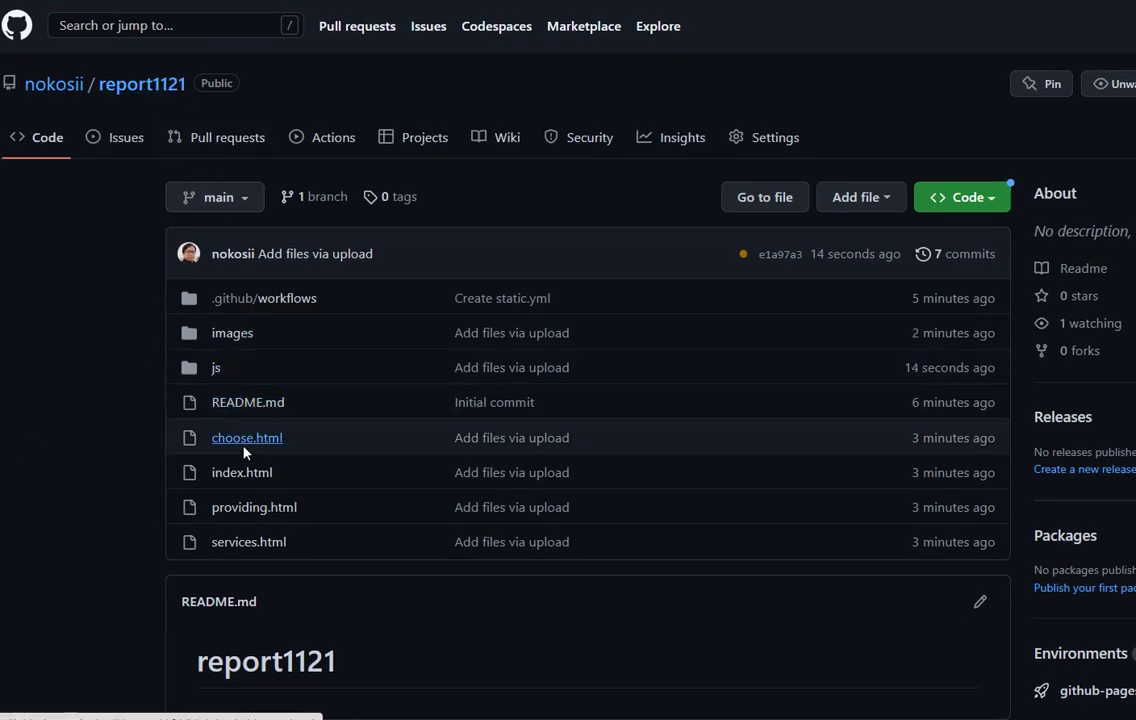
- Create an empty readme.txt inside a new css folder in the repository and commit it directly to the main branch
left_click(887, 200)
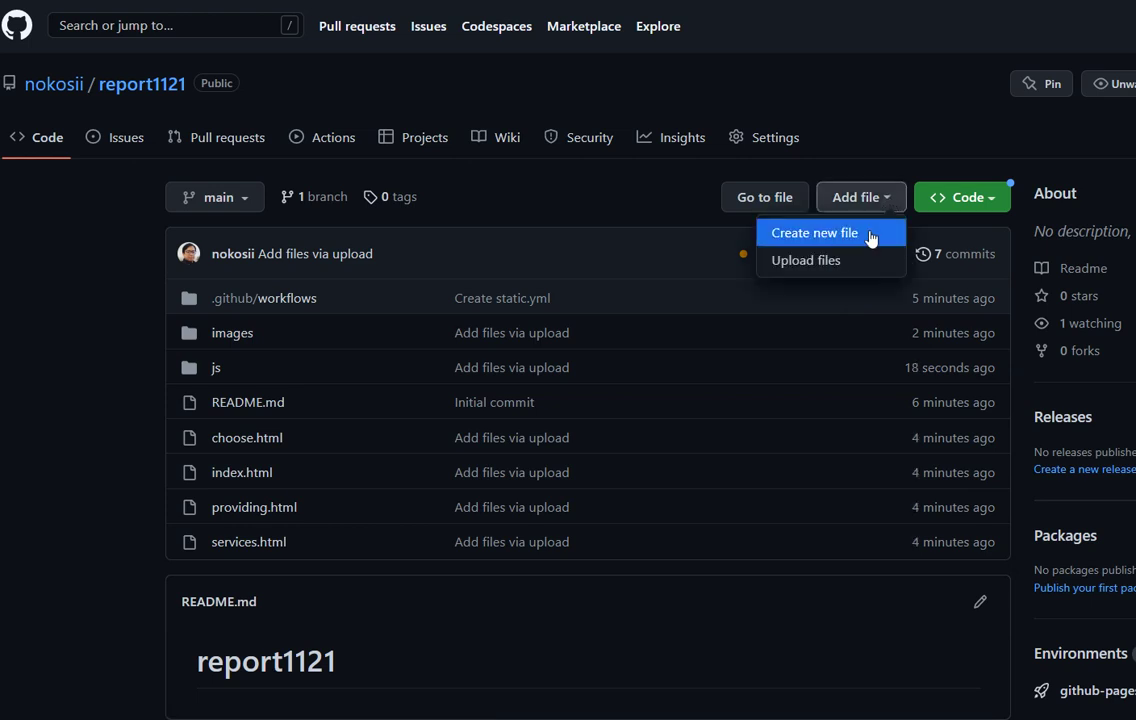
key("alt+Tab")
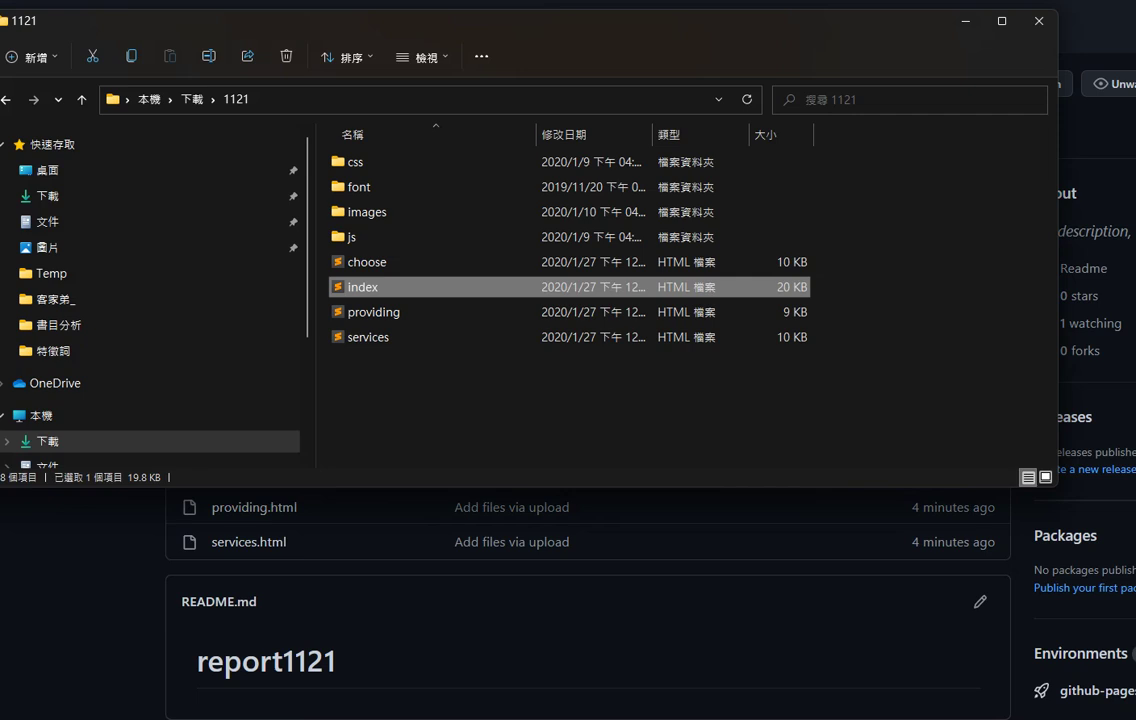
key("alt+Tab")
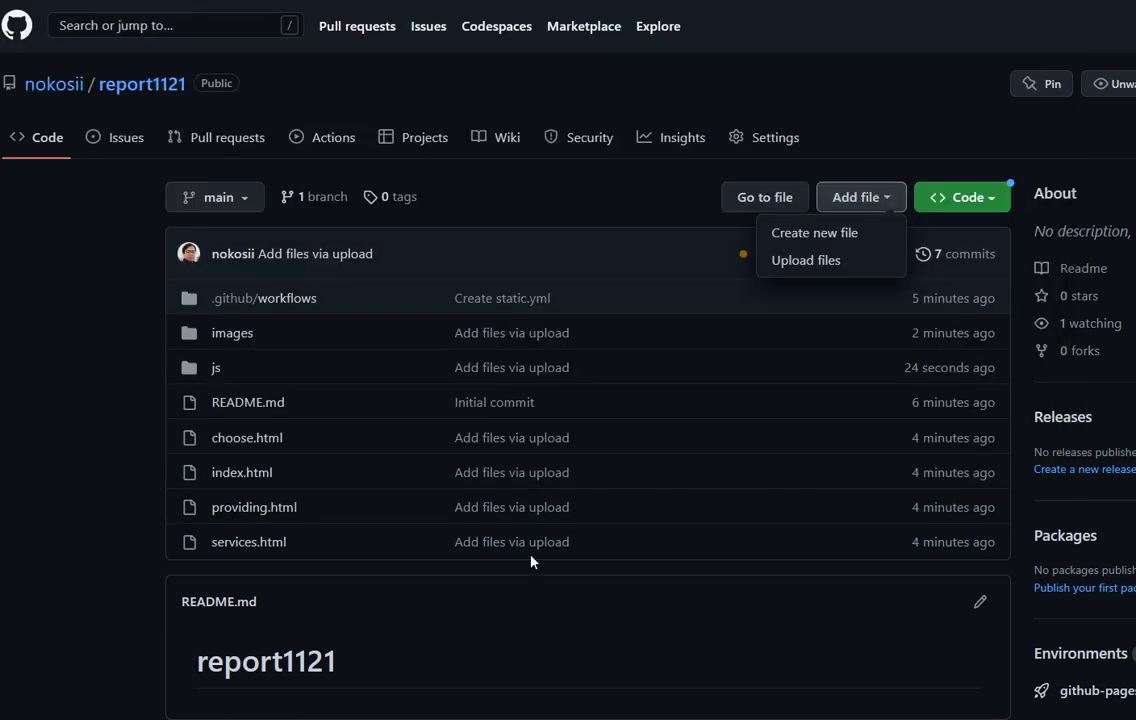
left_click(864, 234)
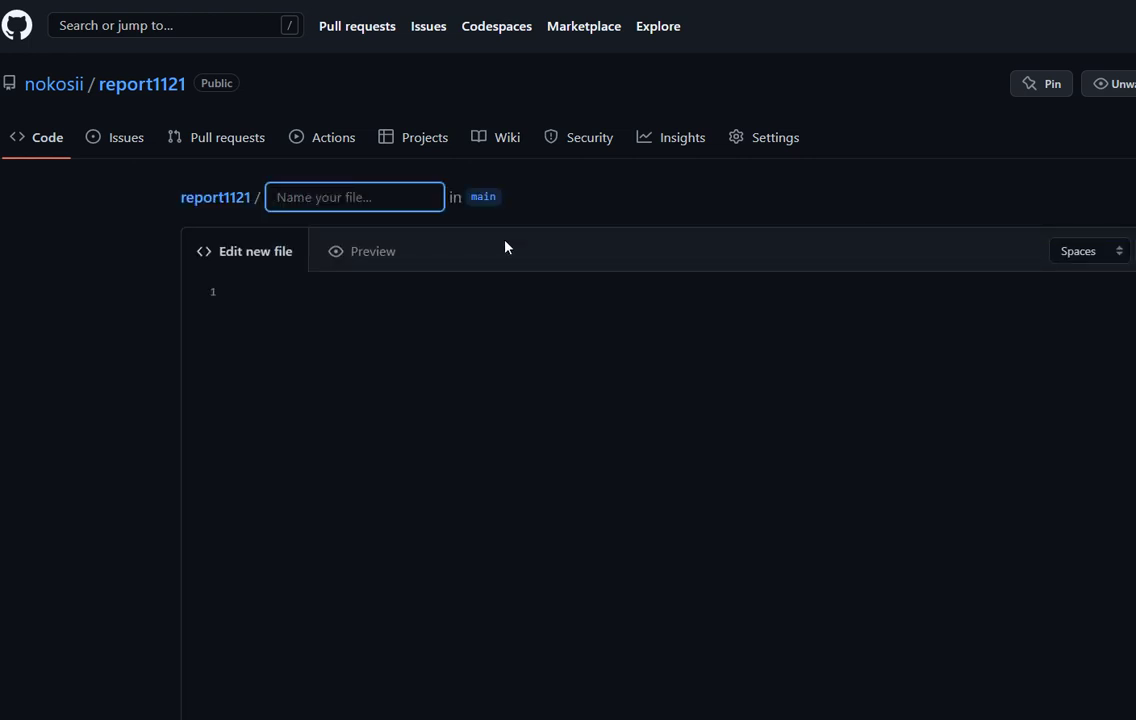
left_click(397, 195)
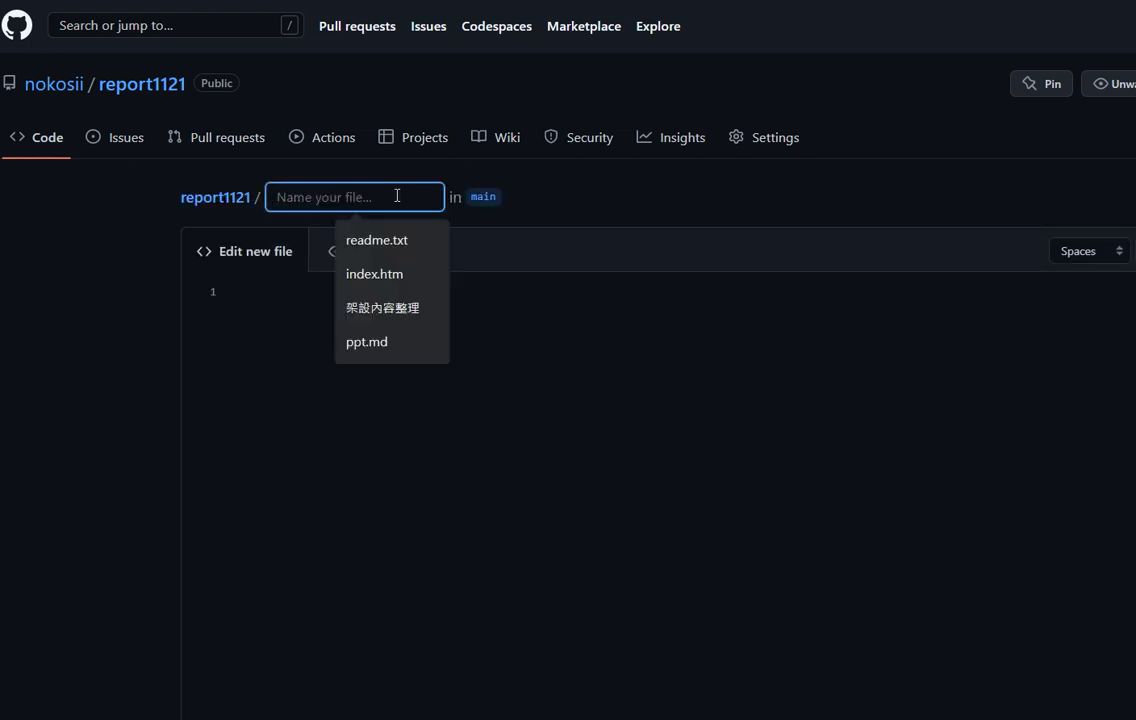
type("css")
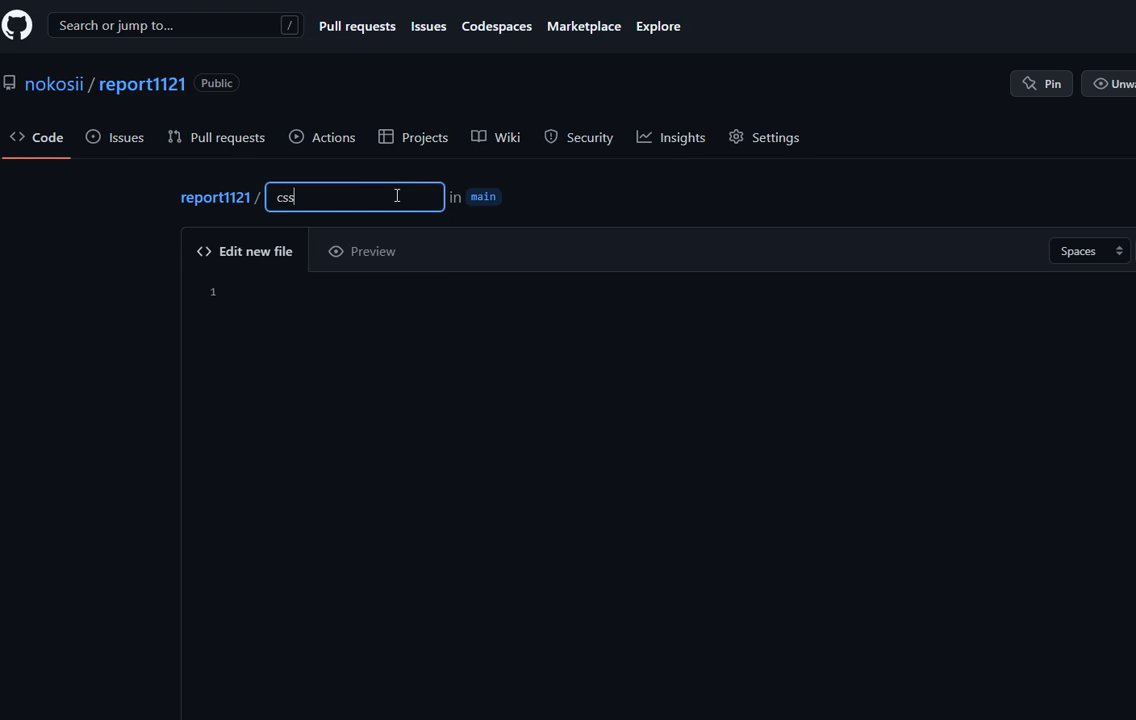
type("/")
type("readme.")
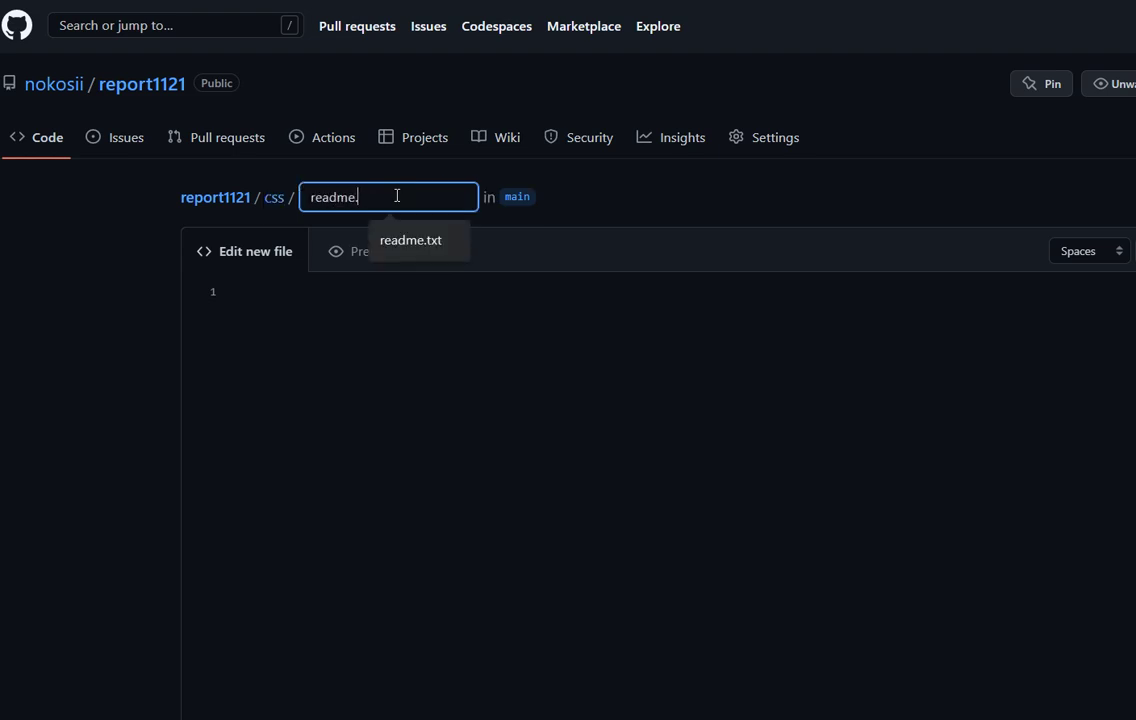
type("txt")
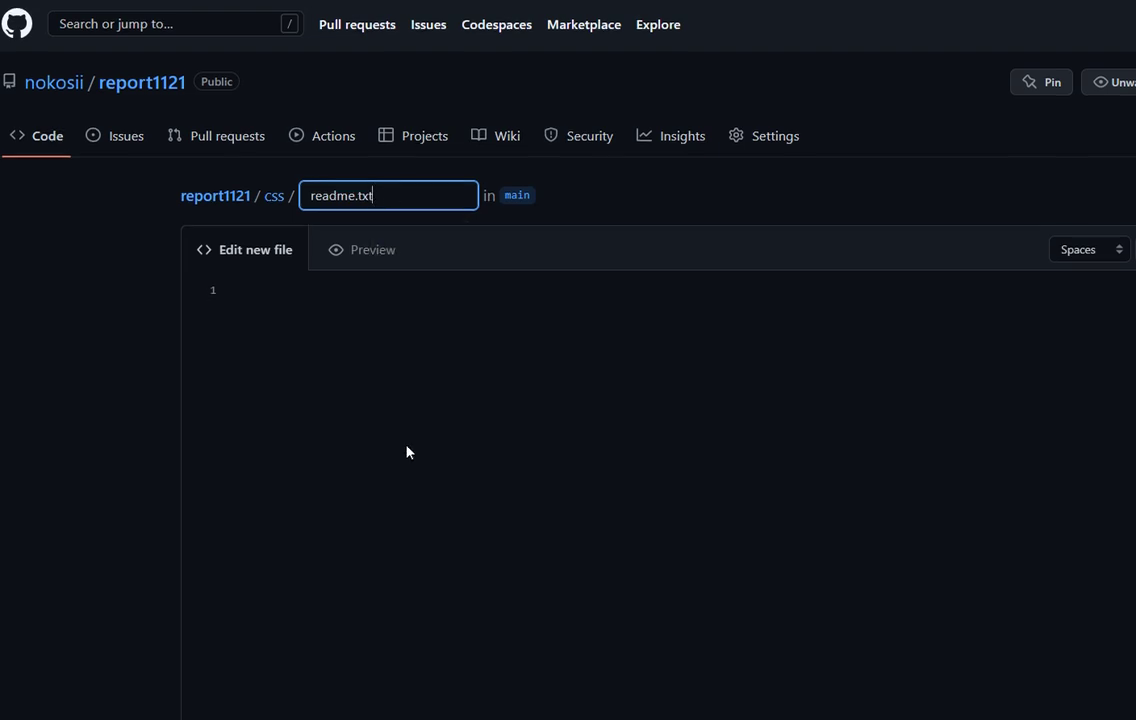
scroll(406, 451, "down", 10)
left_click(358, 574)
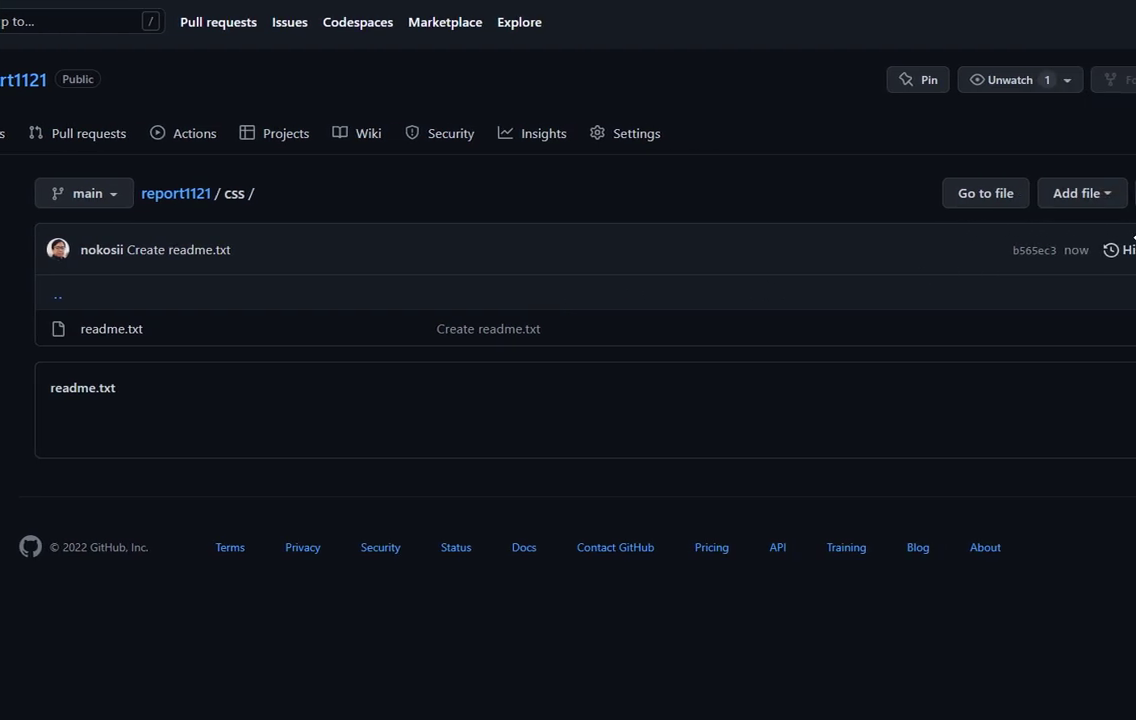
- Upload all files from the local 1121 css folder into the repository's css folder and commit them to main
left_click(1084, 205)
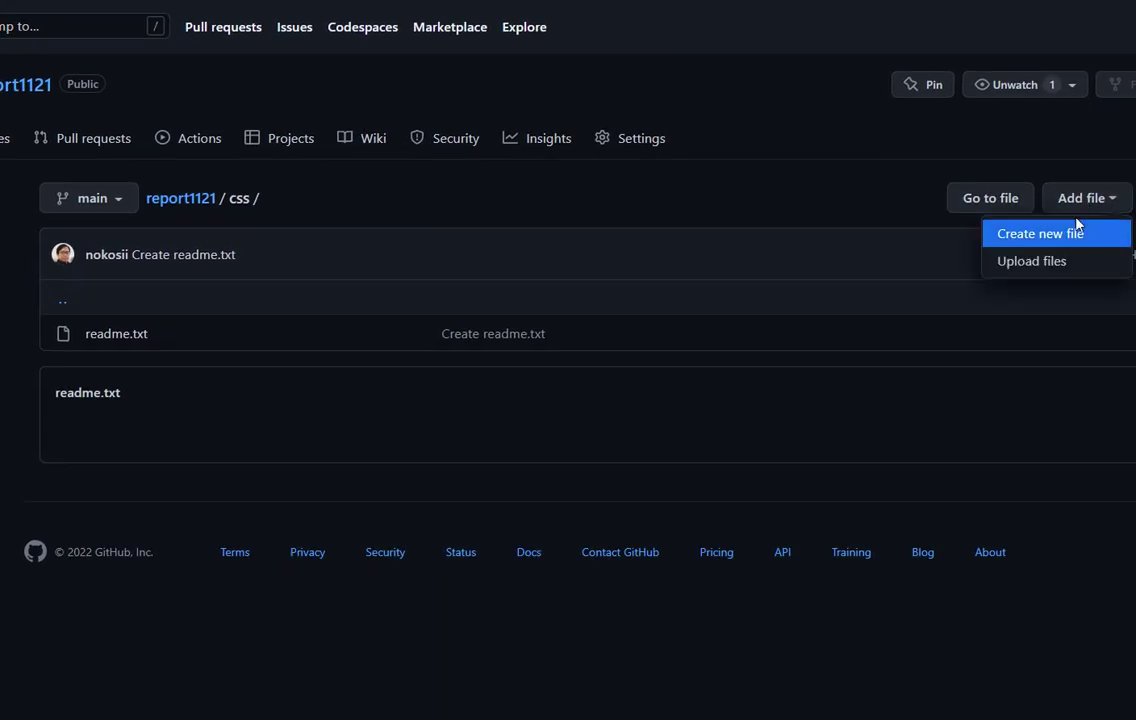
left_click(1055, 262)
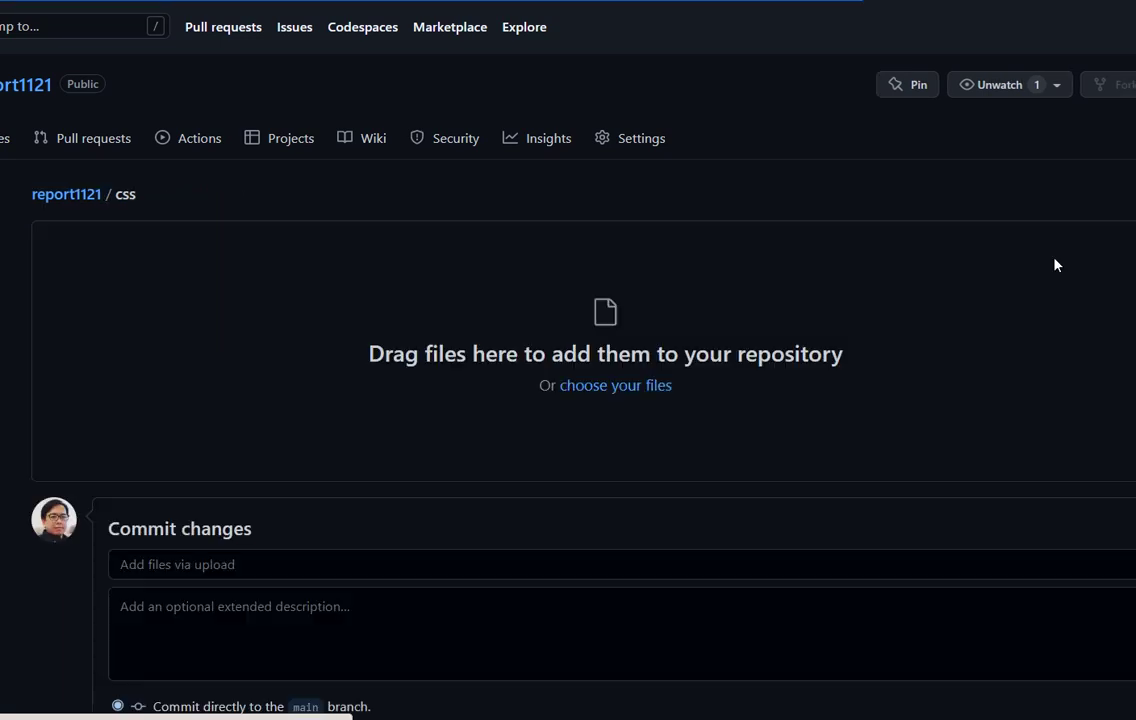
left_click(629, 388)
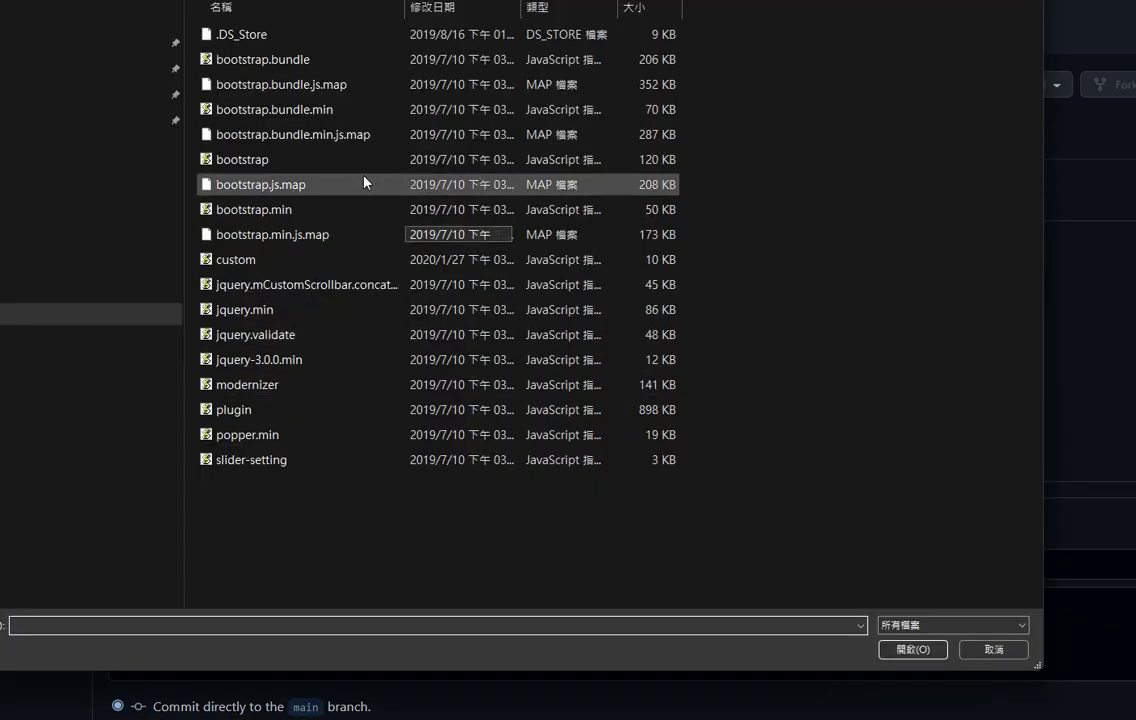
key("BackSpace")
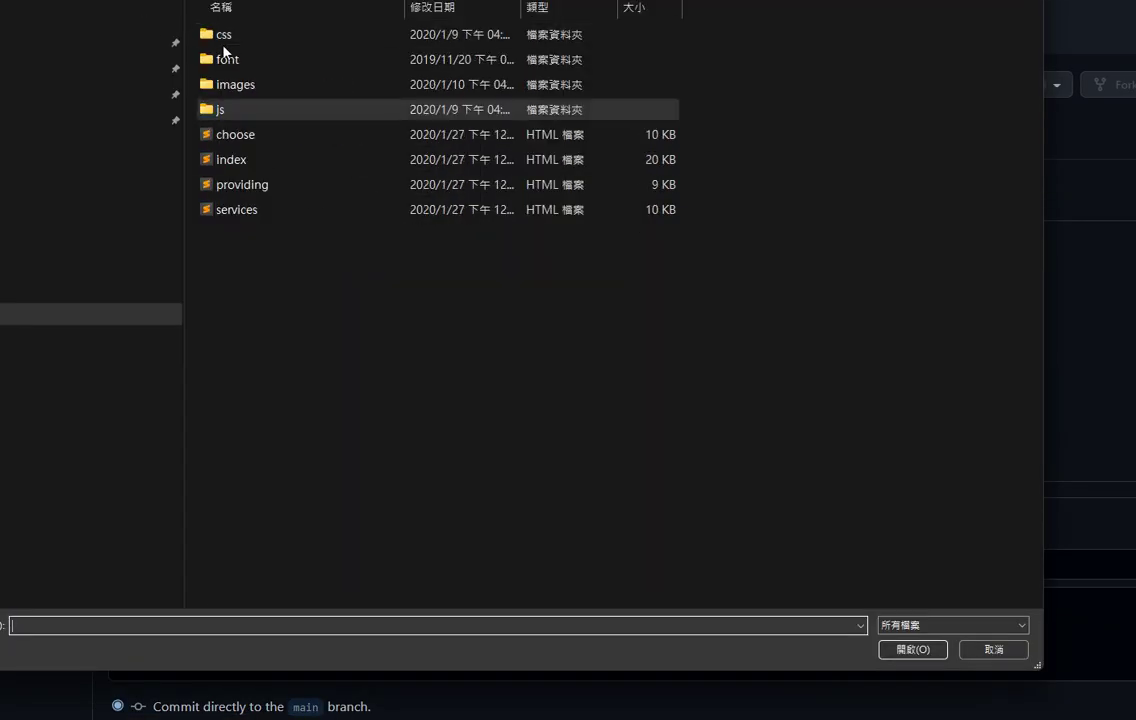
double_click(240, 35)
scroll(272, 255, "down", 3)
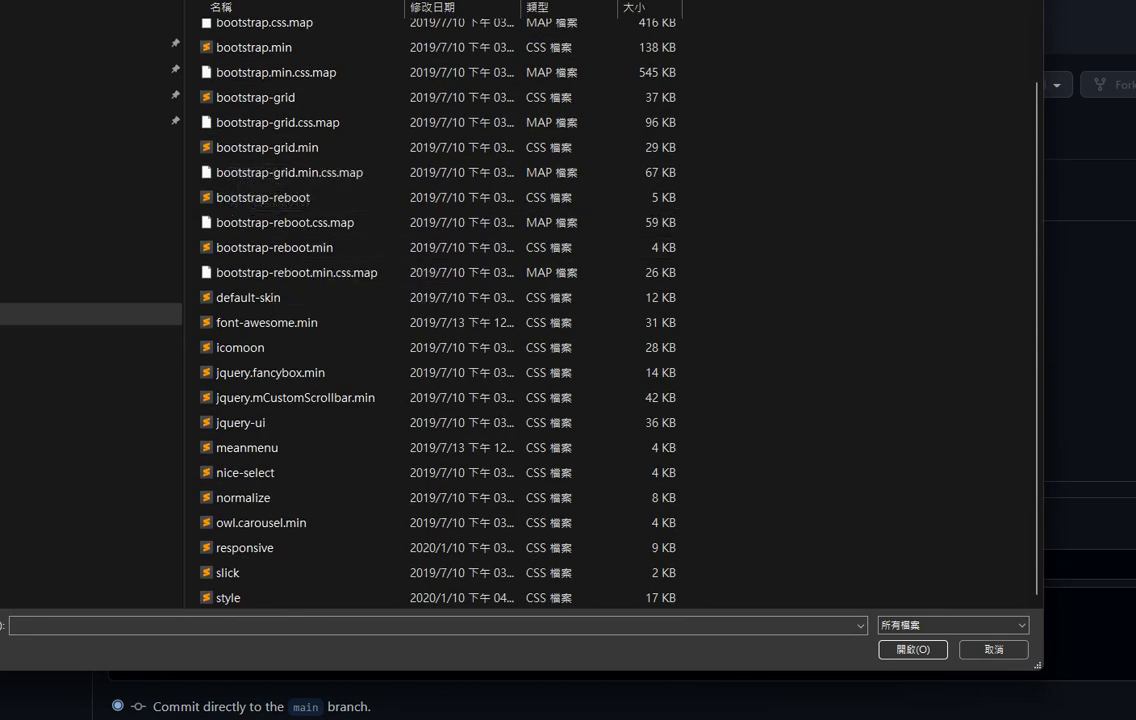
key("BackSpace")
double_click(240, 35)
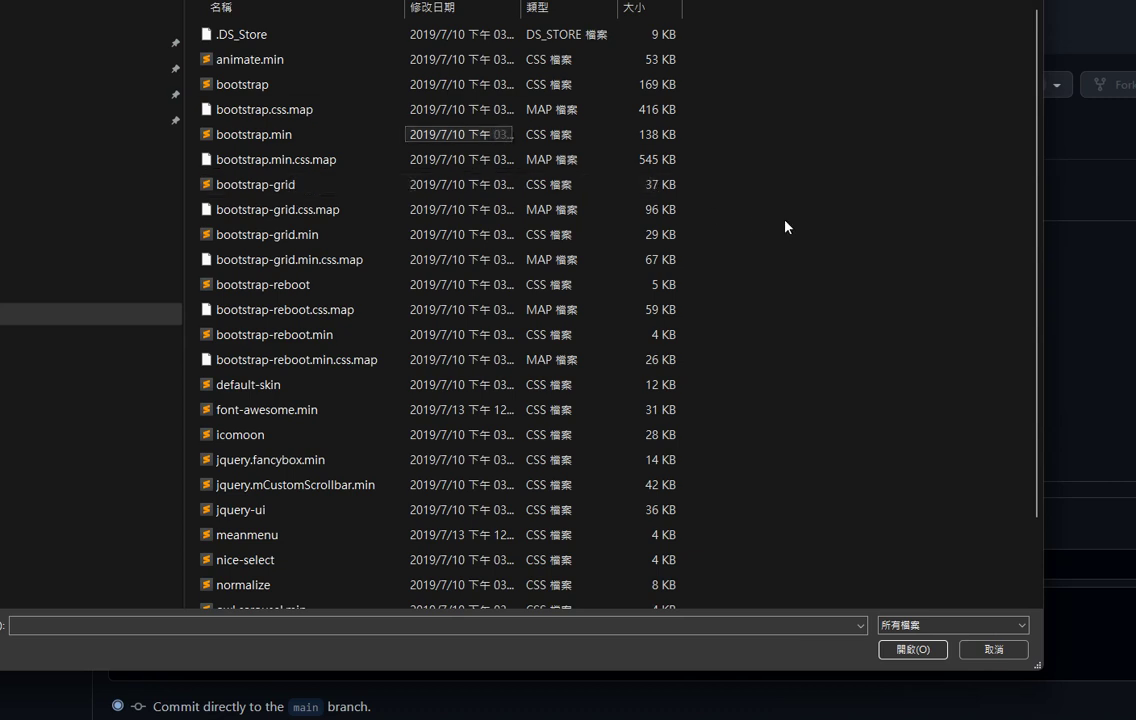
key("ctrl+a")
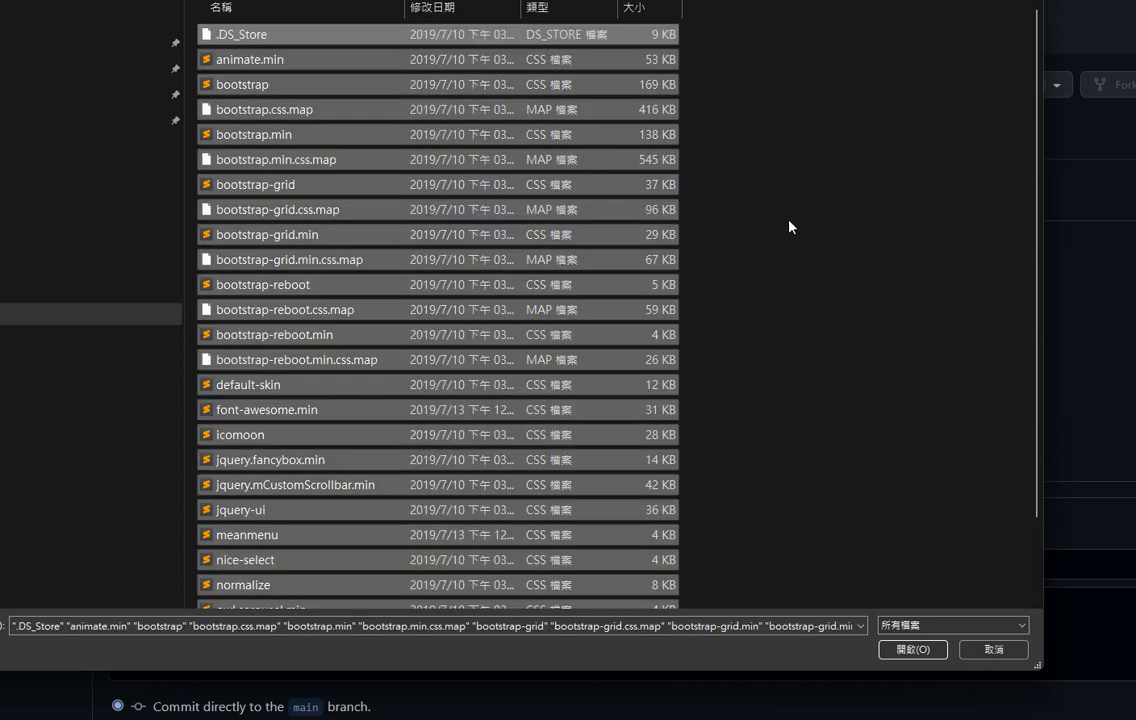
left_click(913, 650)
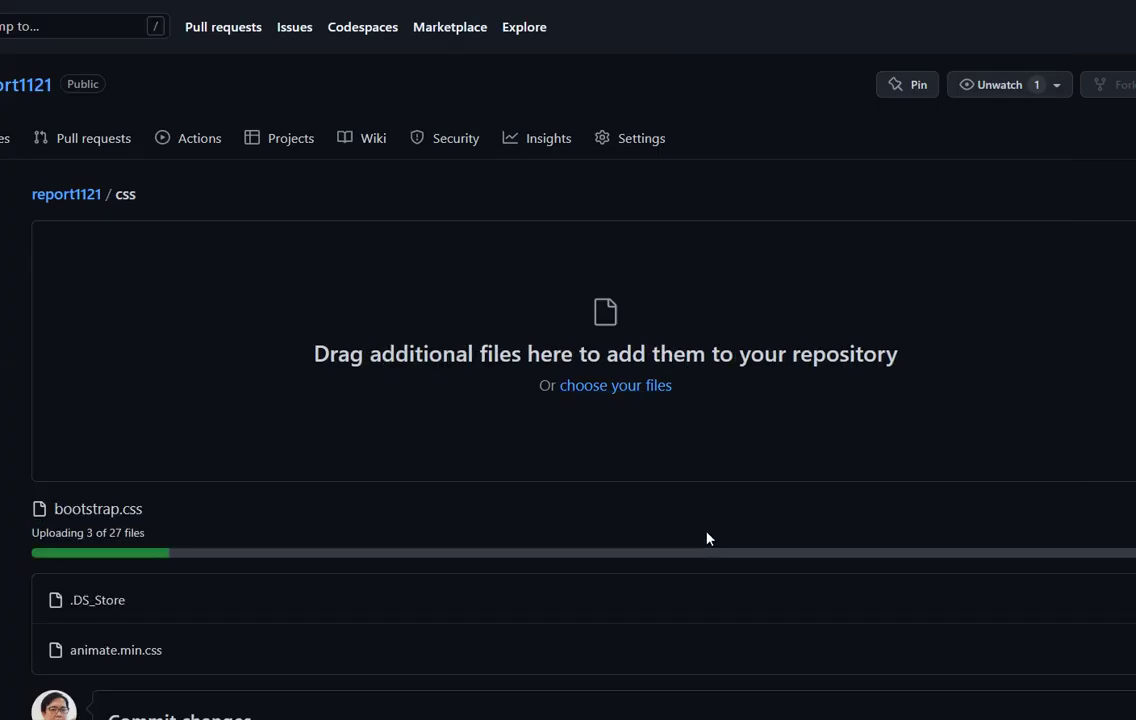
scroll(706, 538, "down", 3)
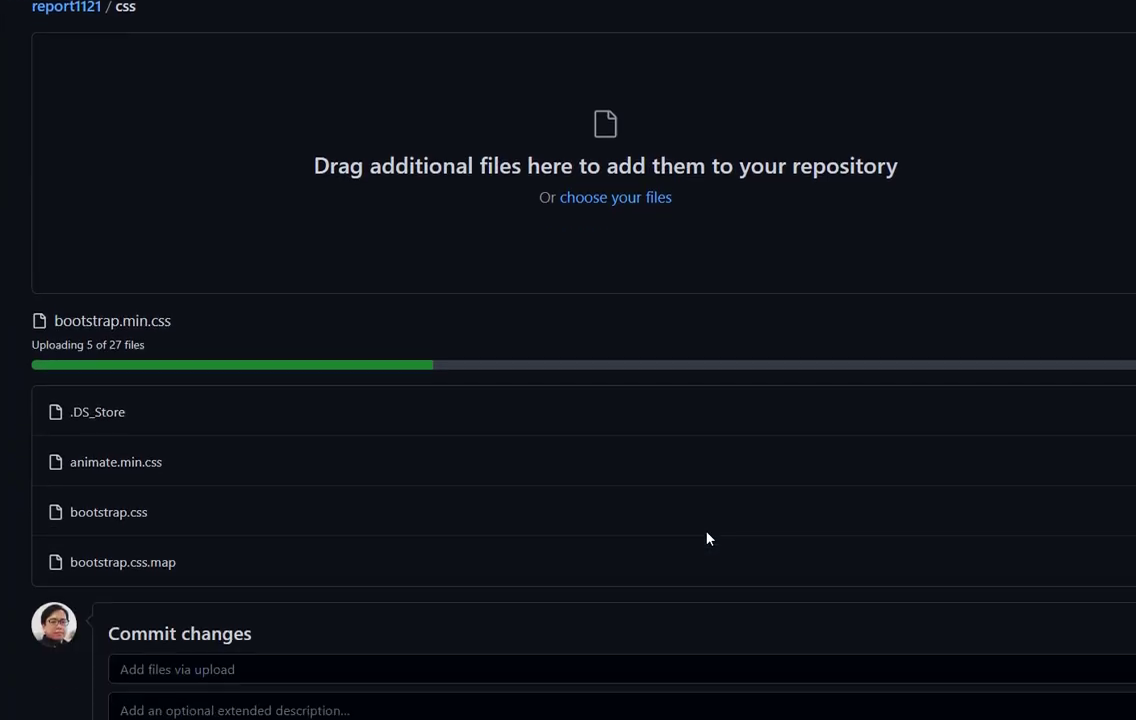
scroll(706, 538, "down", 2)
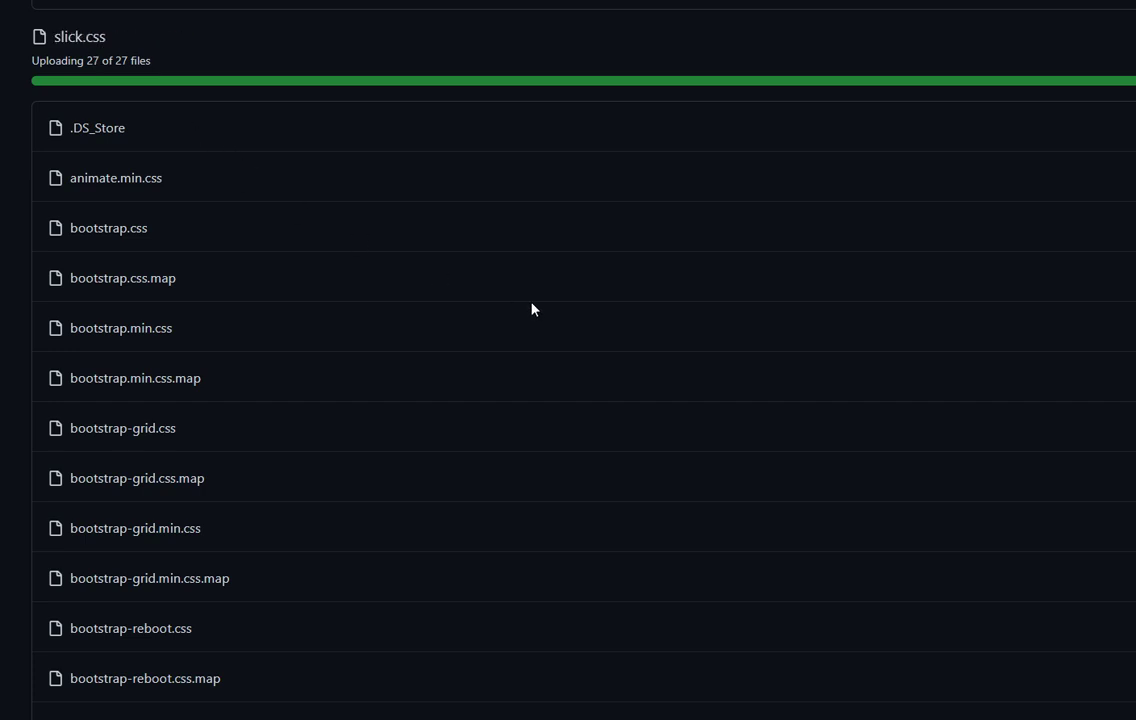
scroll(532, 309, "down", 6)
scroll(508, 391, "down", 5)
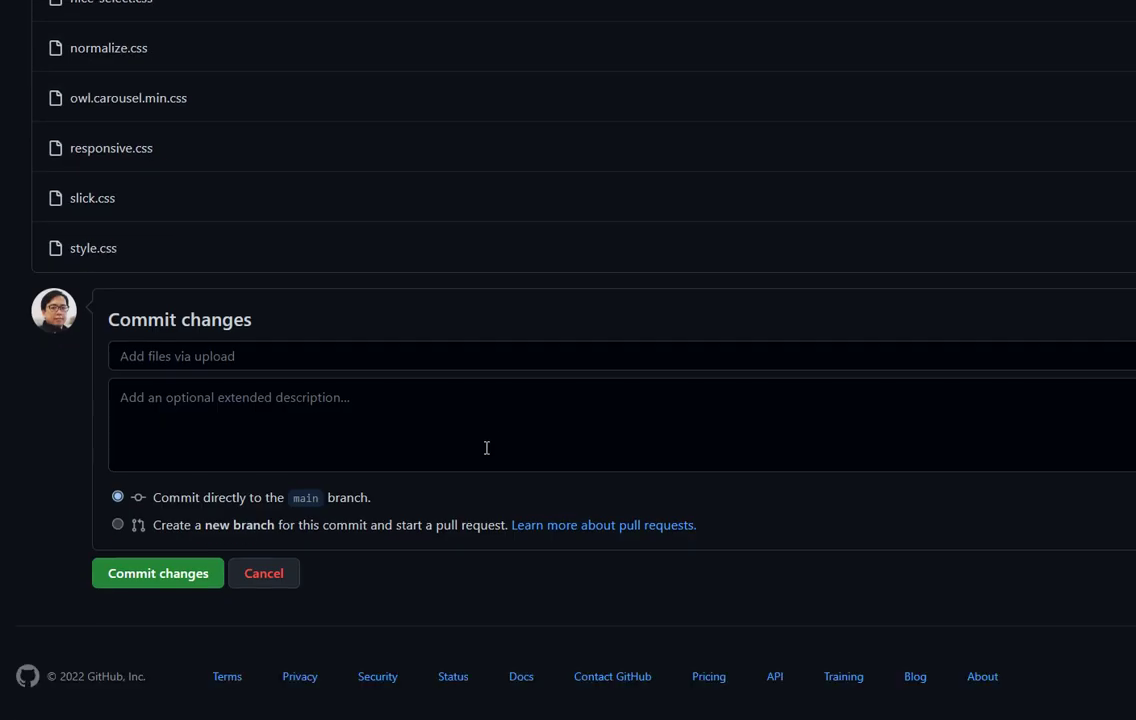
left_click(195, 581)
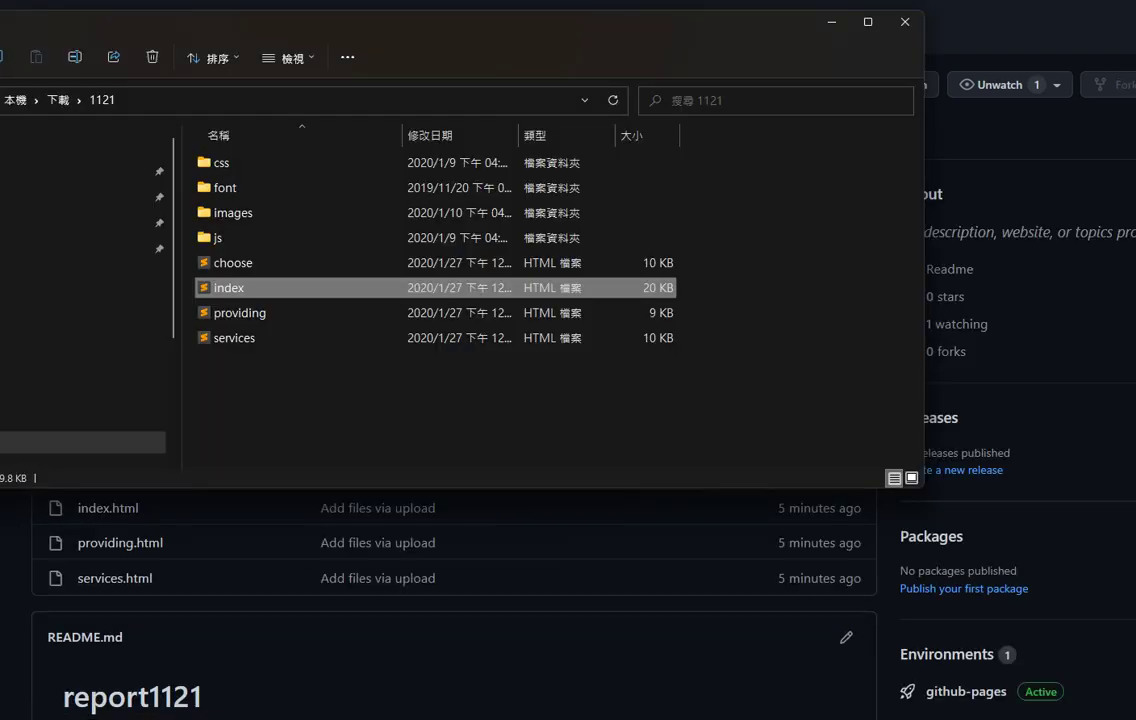
- Create an empty readme.txt inside a new font folder in the repository and commit it directly to the main branch
key("alt+Tab")
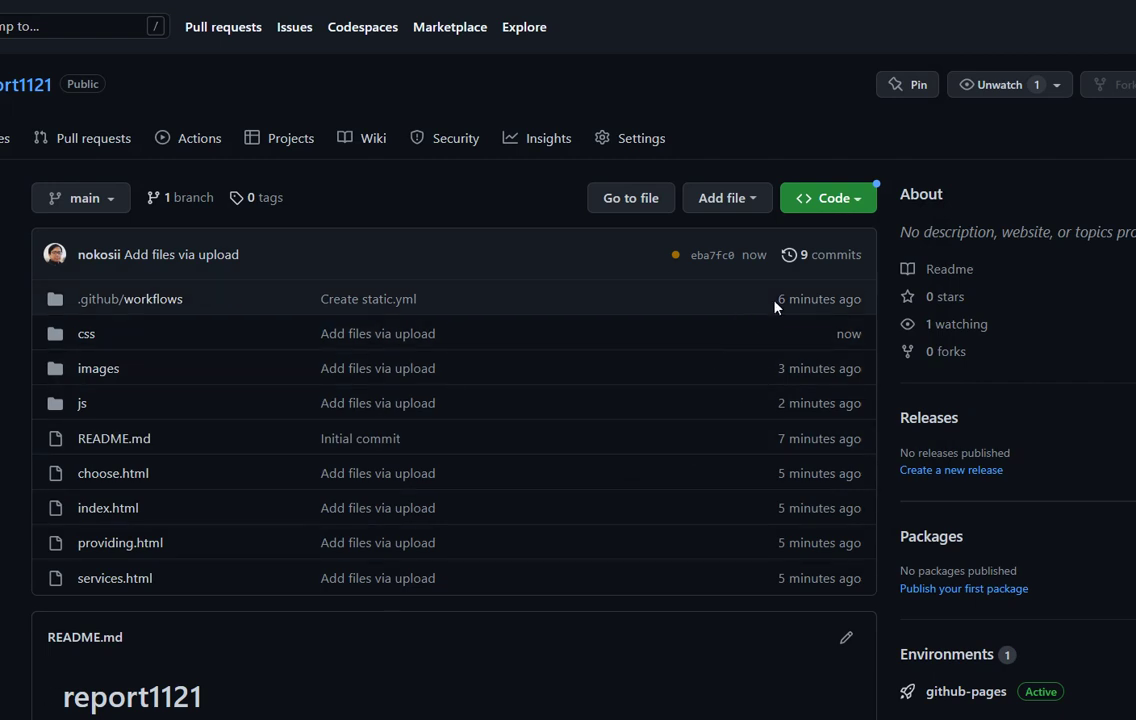
left_click(714, 200)
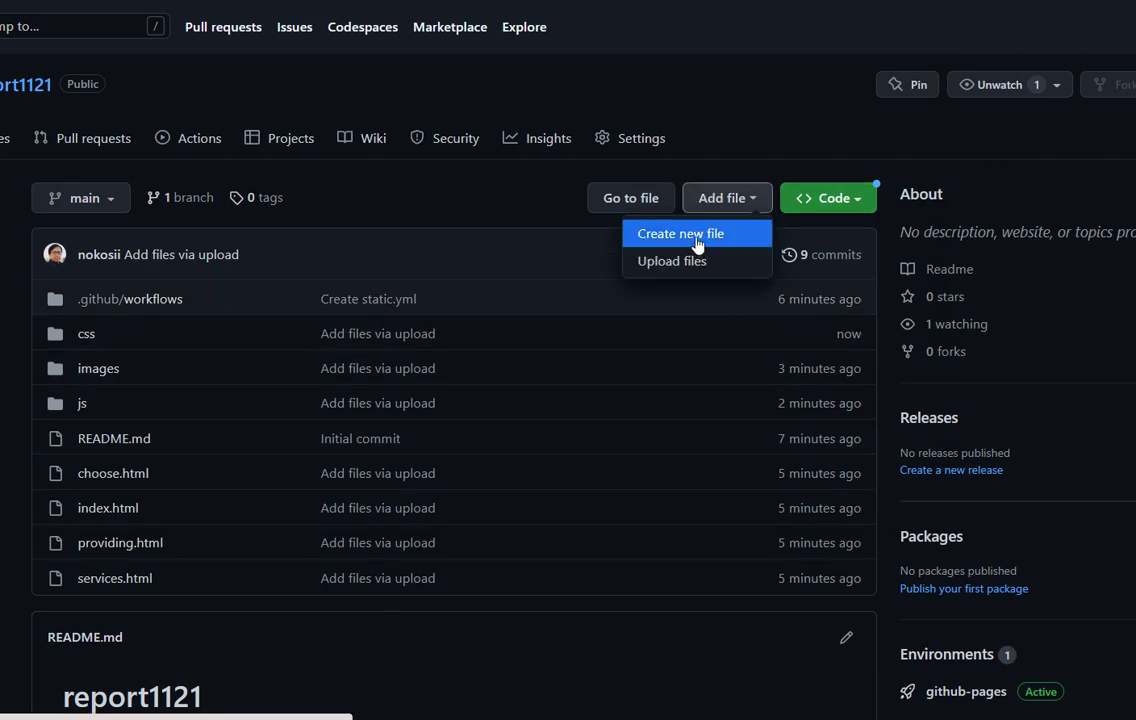
left_click(690, 234)
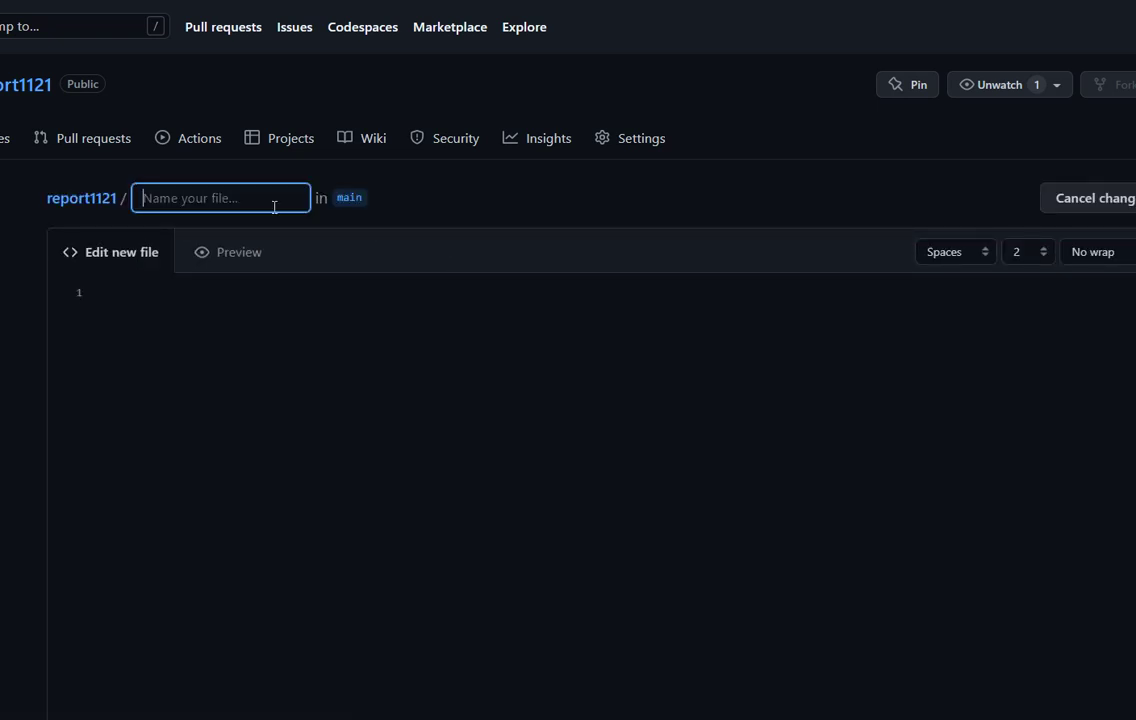
type("f")
type("ont/")
type("readme.")
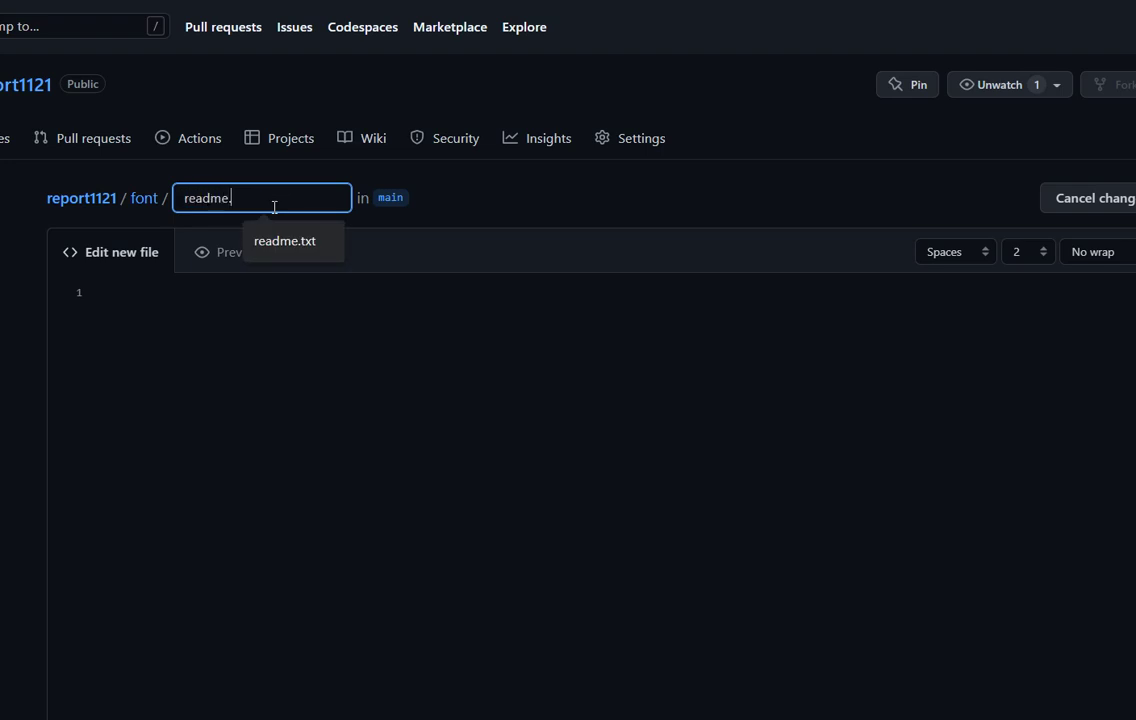
type("txt")
scroll(282, 209, "down", 10)
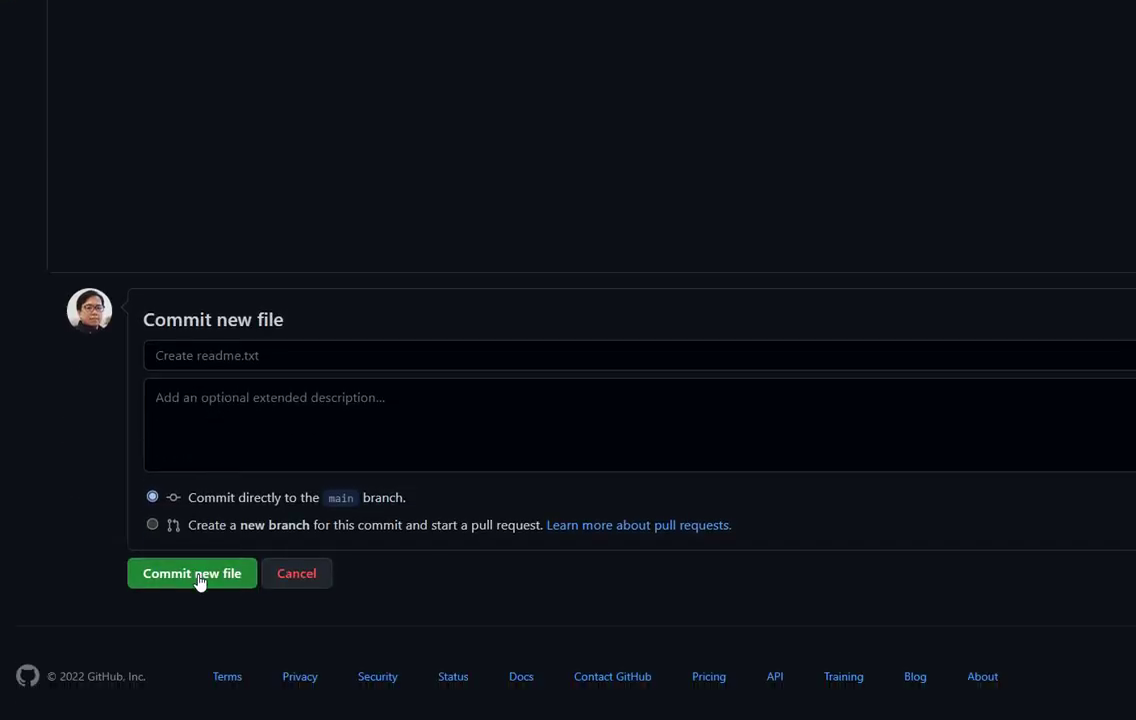
left_click(199, 582)
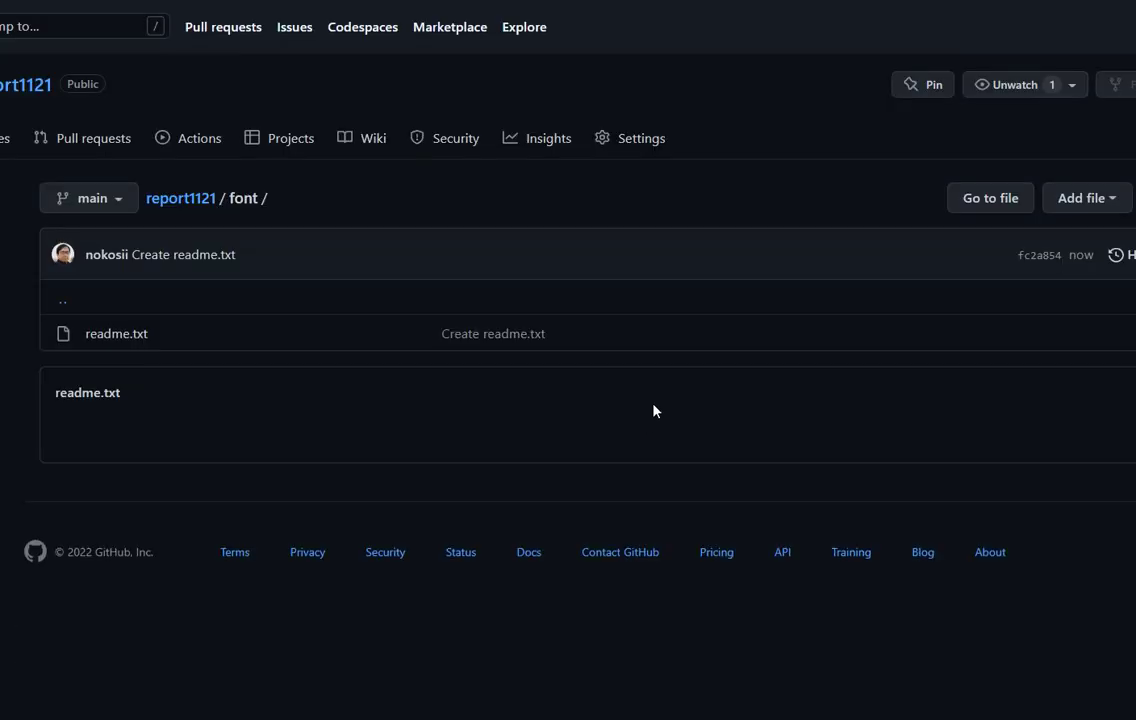
left_click(1055, 205)
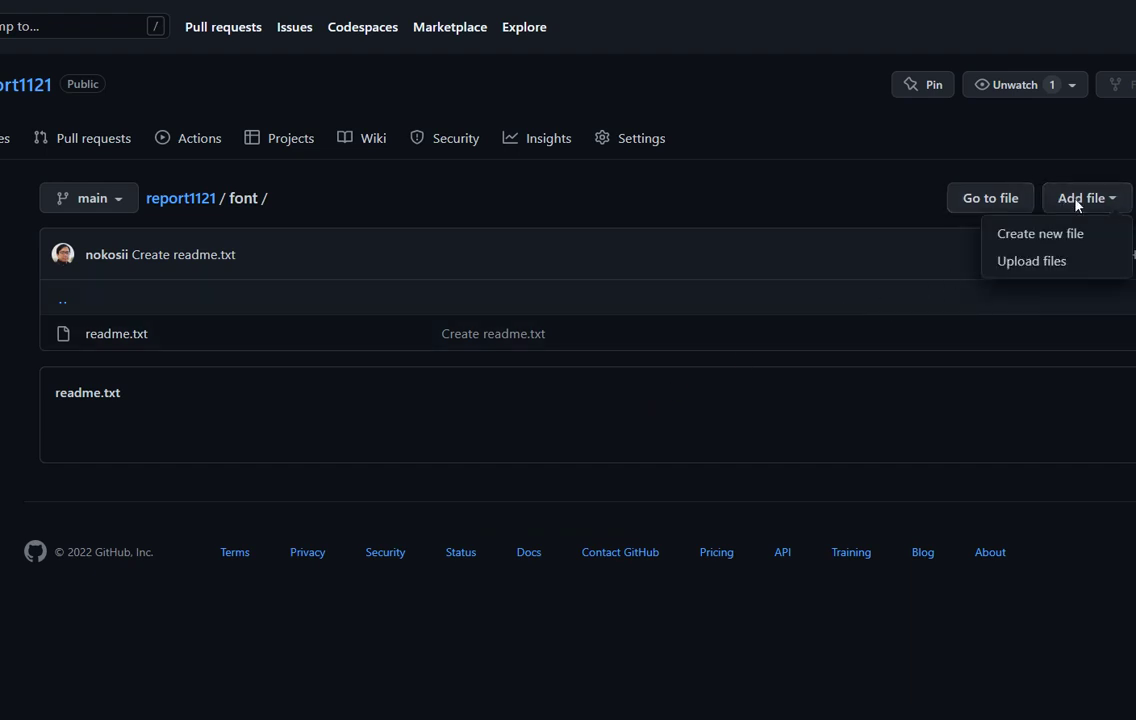
left_click(1063, 262)
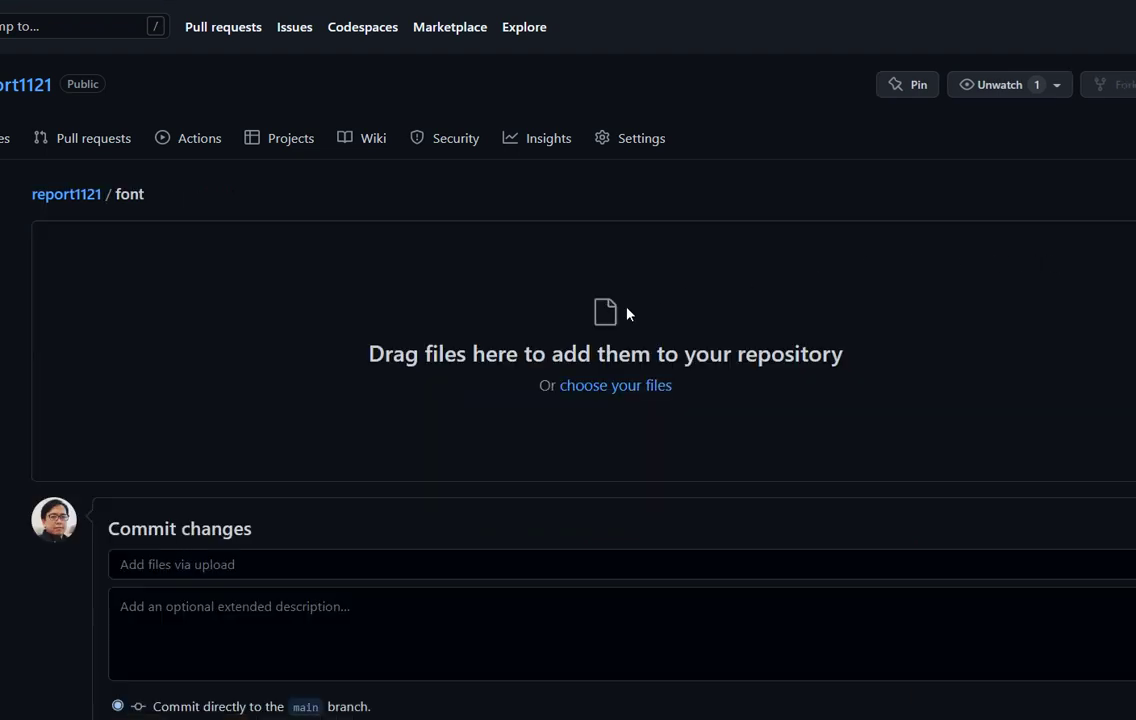
left_click(605, 386)
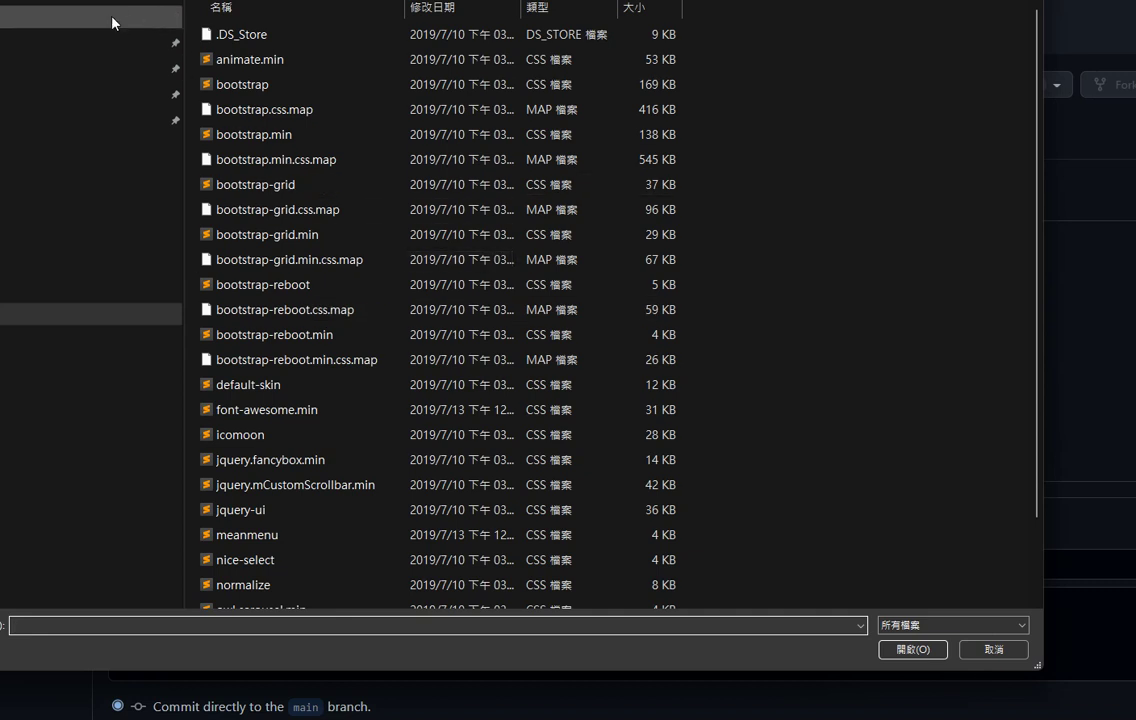
key("alt+Up")
double_click(213, 55)
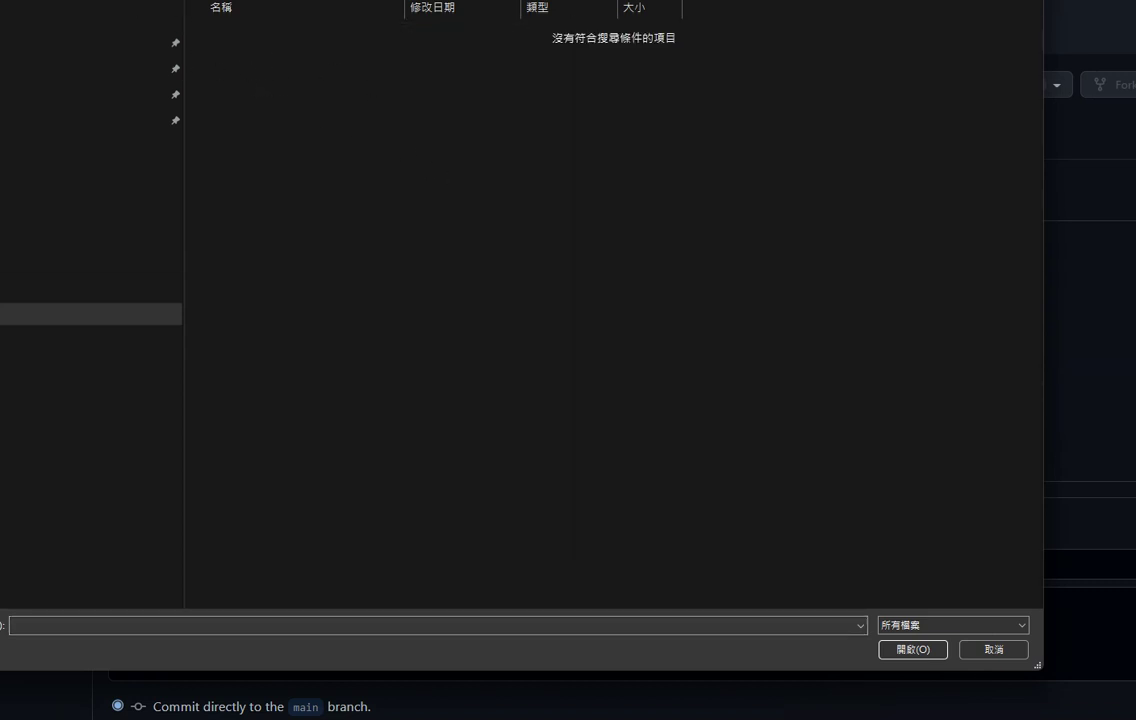
key("alt+Up")
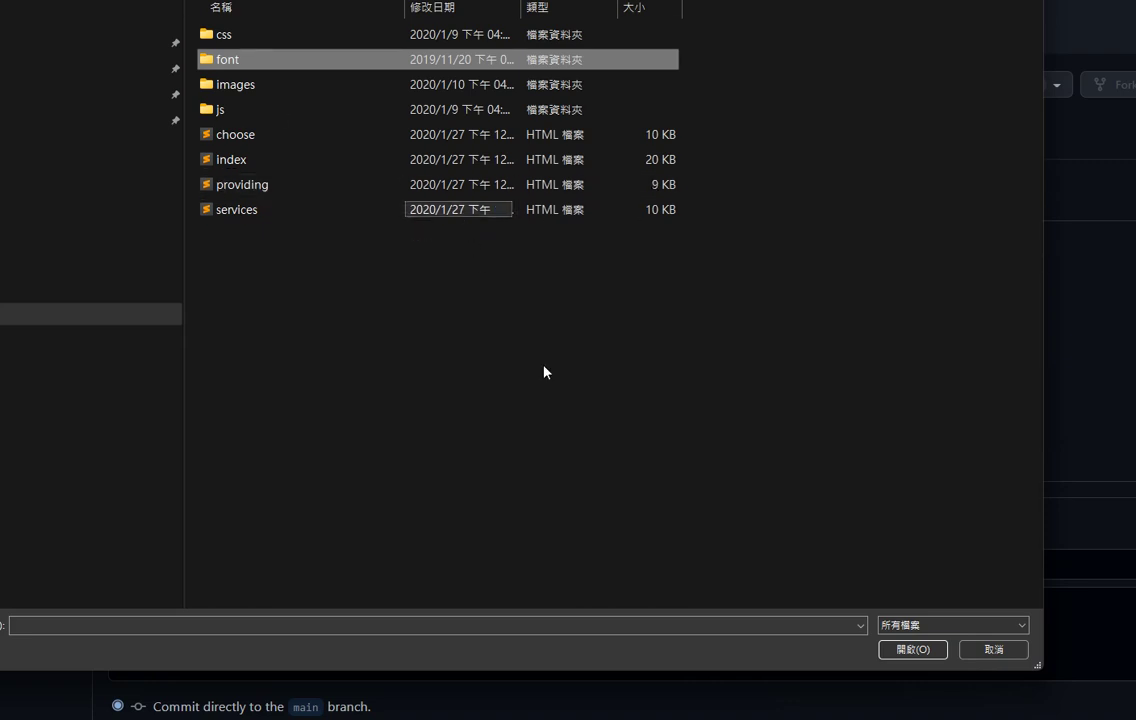
left_click(992, 650)
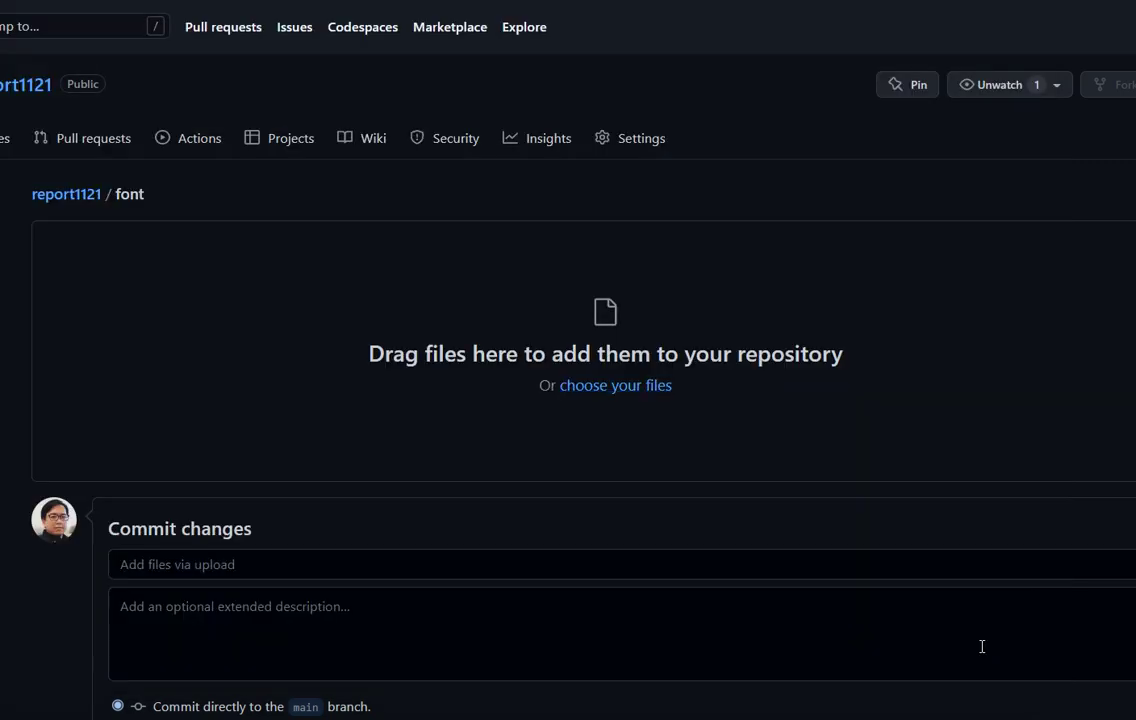
- Go to the report1121 repository's GitHub Pages settings and open the published site
left_click(78, 193)
left_click(79, 198)
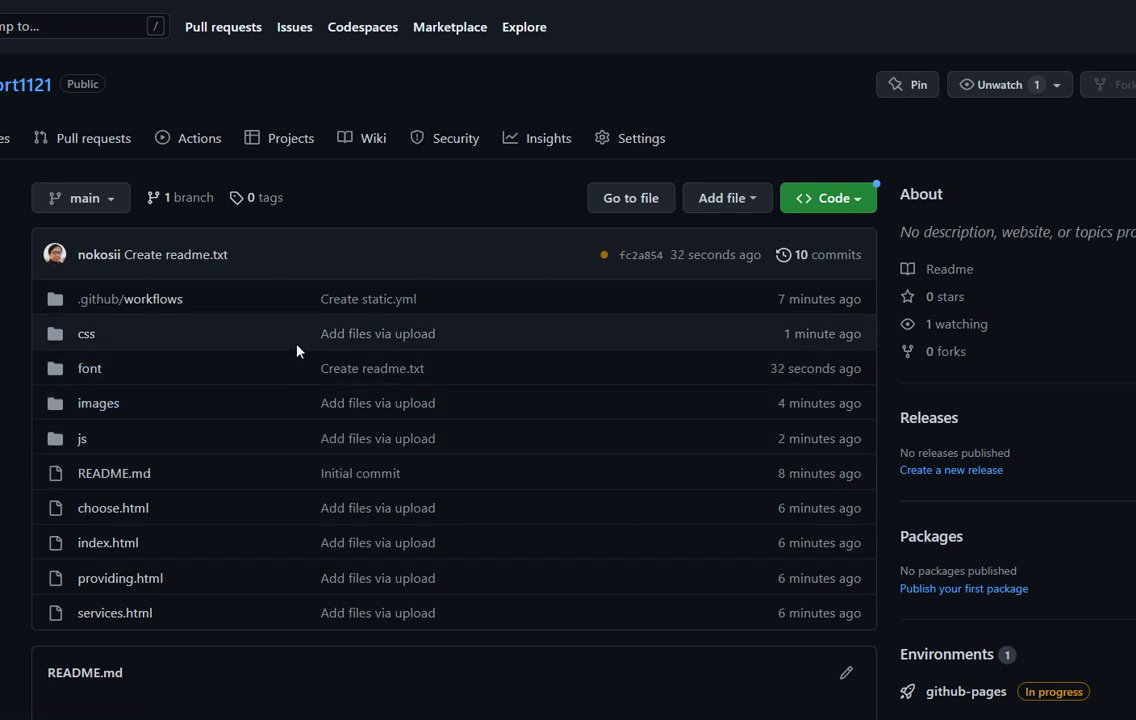
left_click(641, 147)
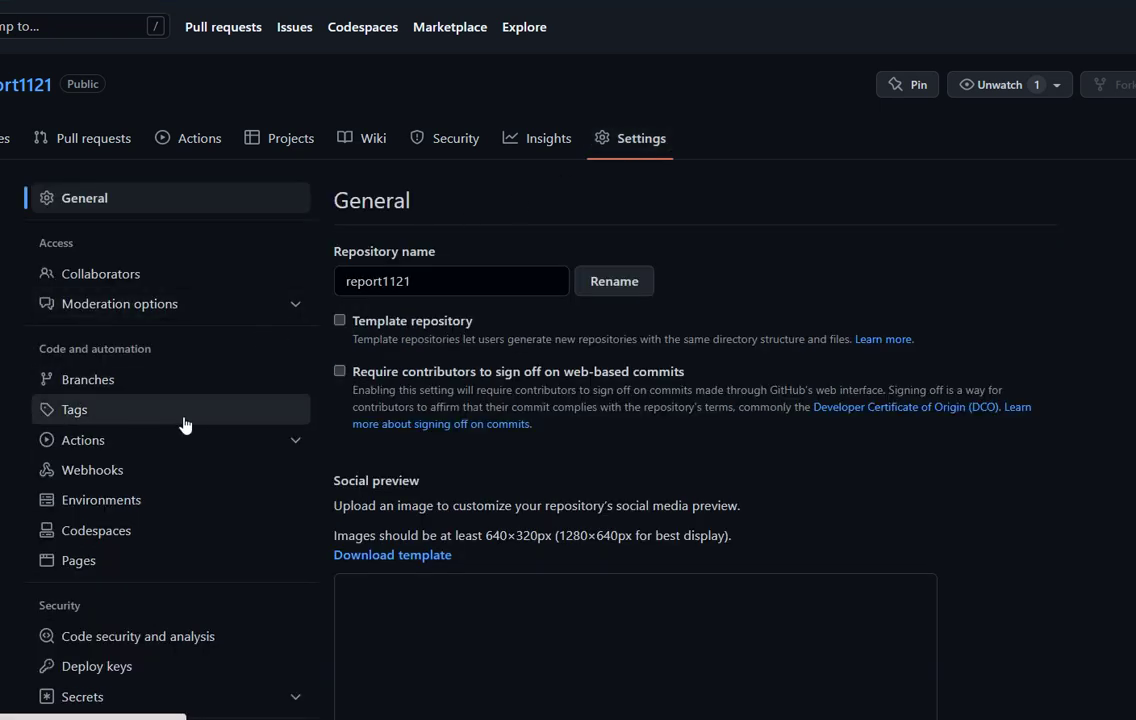
left_click(79, 561)
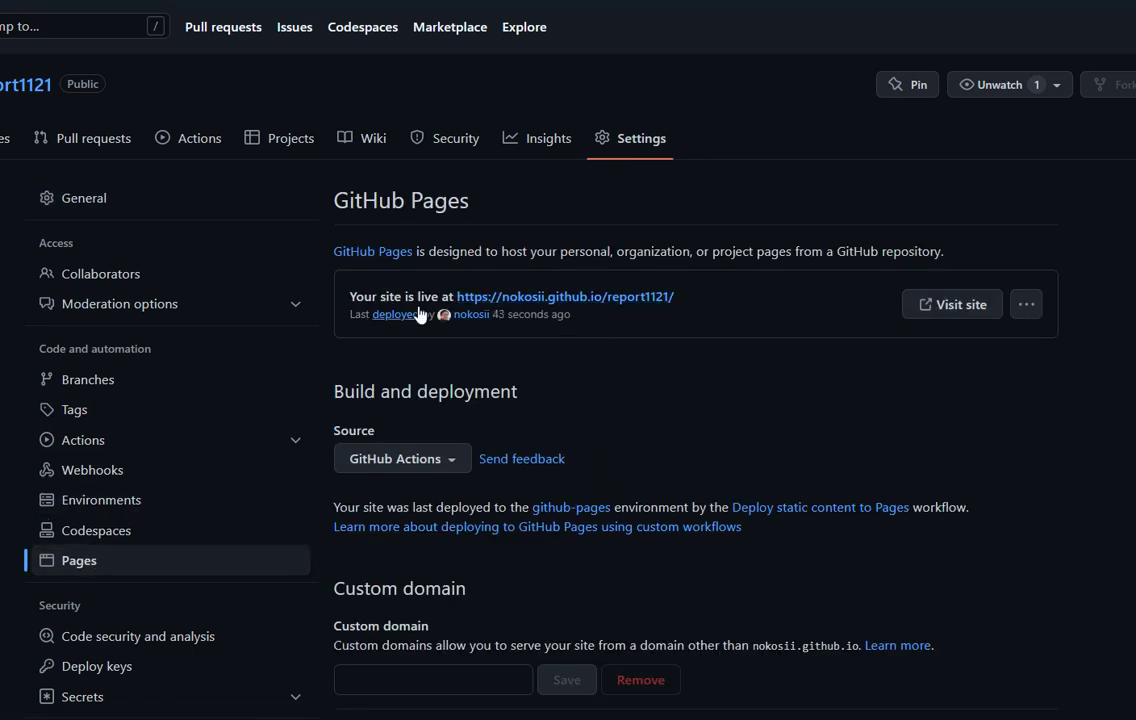
left_click(553, 298)
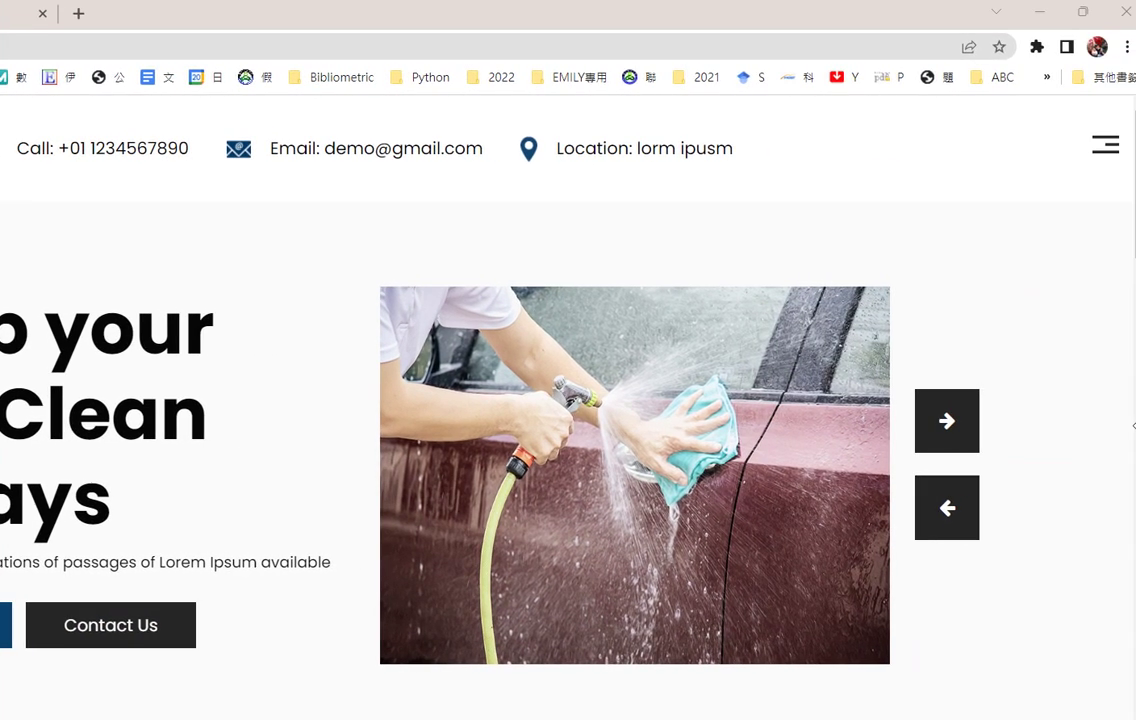
- View the Services and Providing pages of the published site through its navigation
left_click(1102, 146)
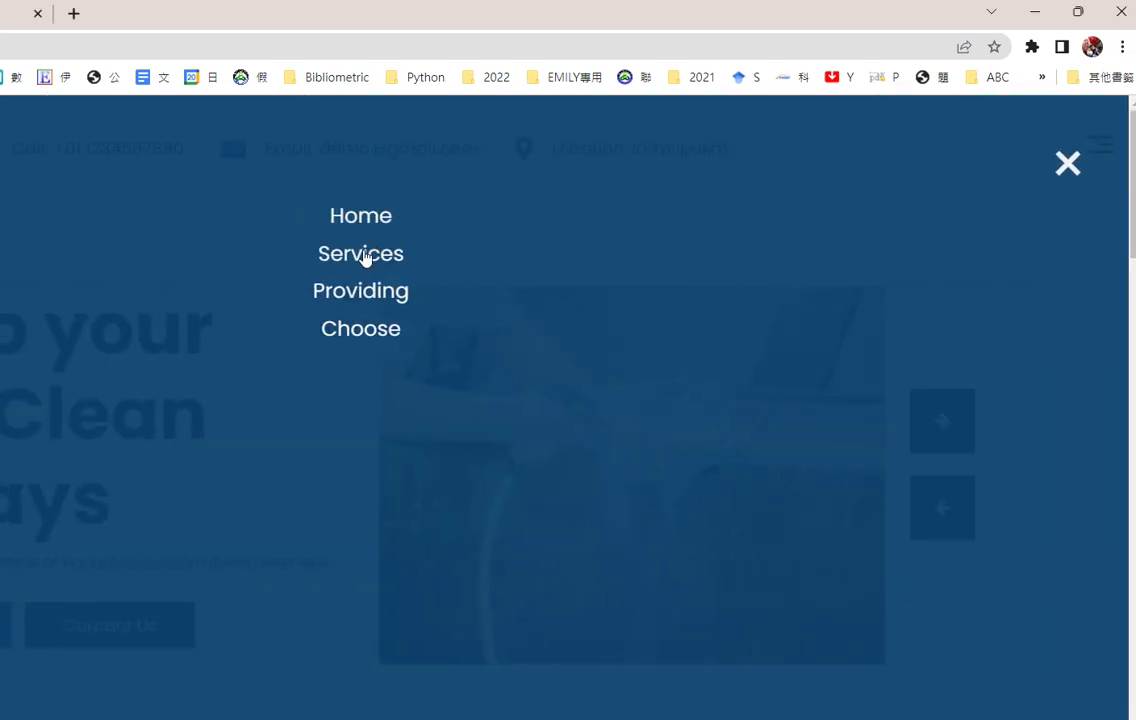
left_click(362, 256)
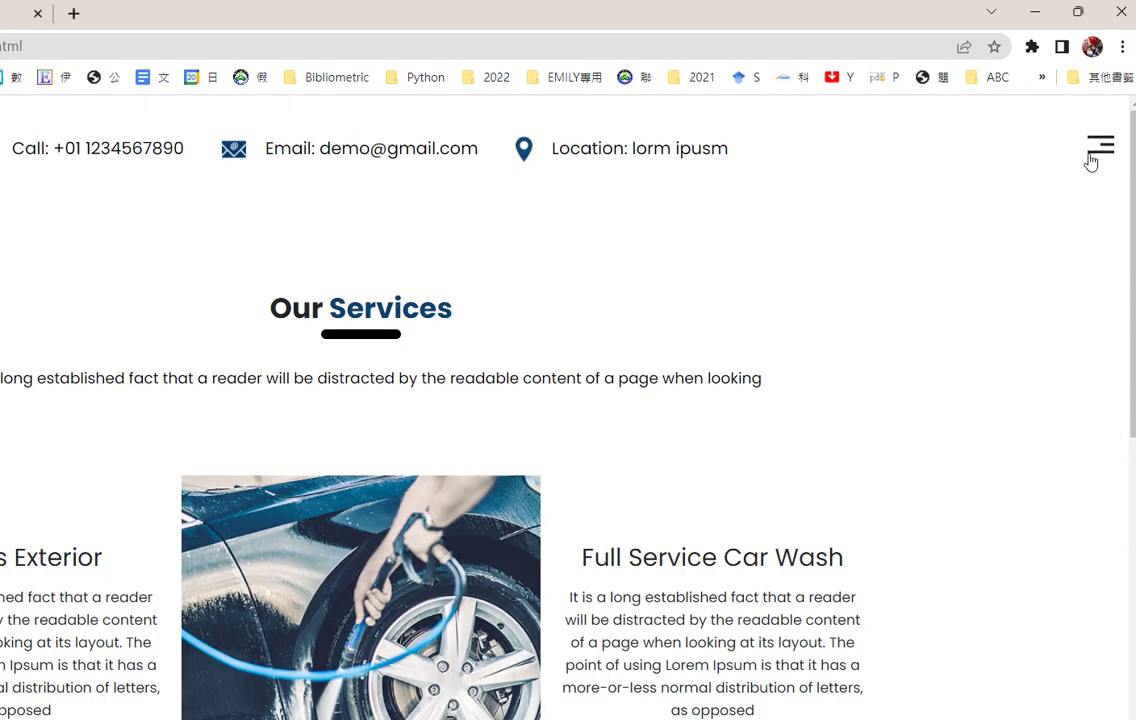
left_click(1092, 156)
left_click(380, 297)
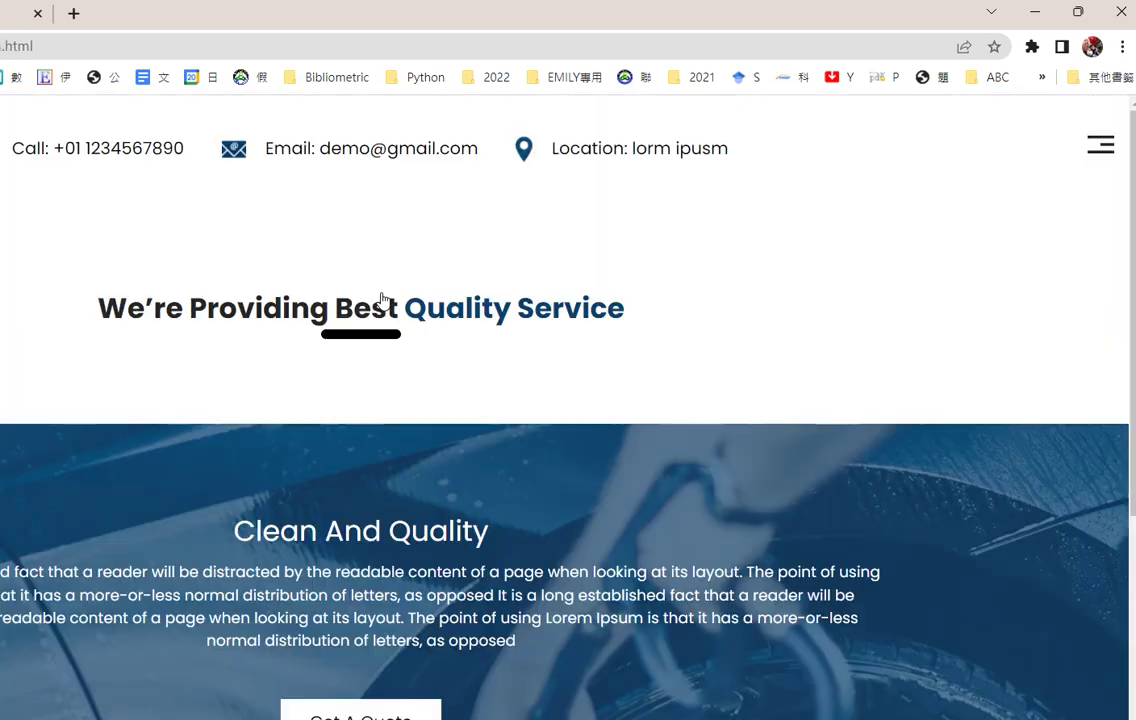